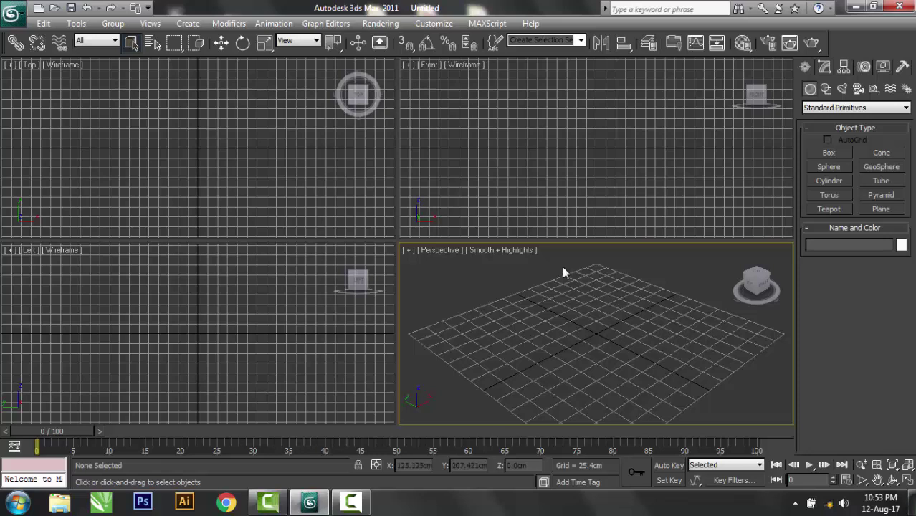
# Step: Keep the display units set to metric centimetres in Units Setup
pyautogui.click(442, 21)
pyautogui.click(471, 199)
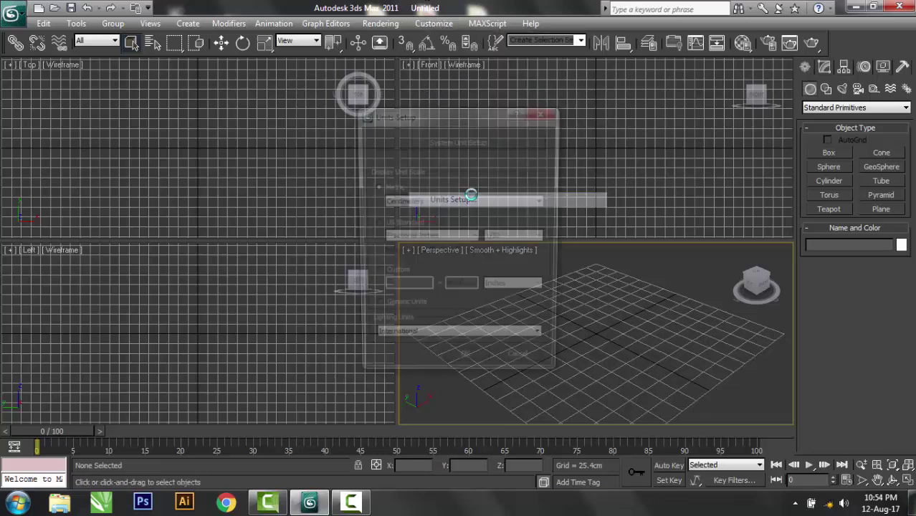
pyautogui.click(429, 203)
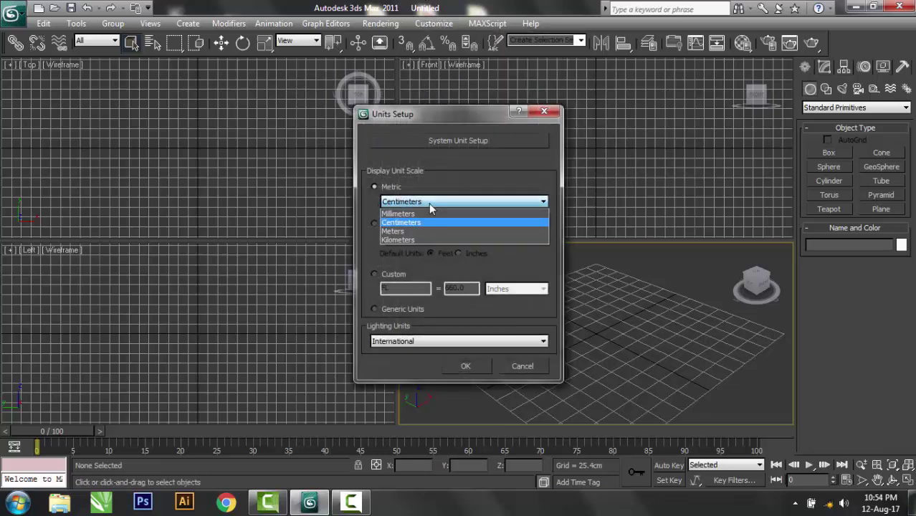
pyautogui.click(430, 204)
pyautogui.click(394, 227)
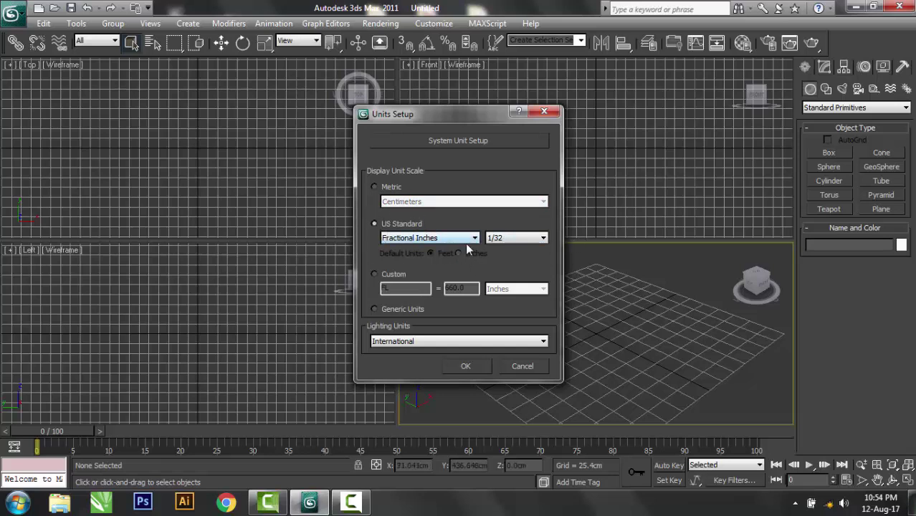
pyautogui.click(385, 189)
pyautogui.click(470, 364)
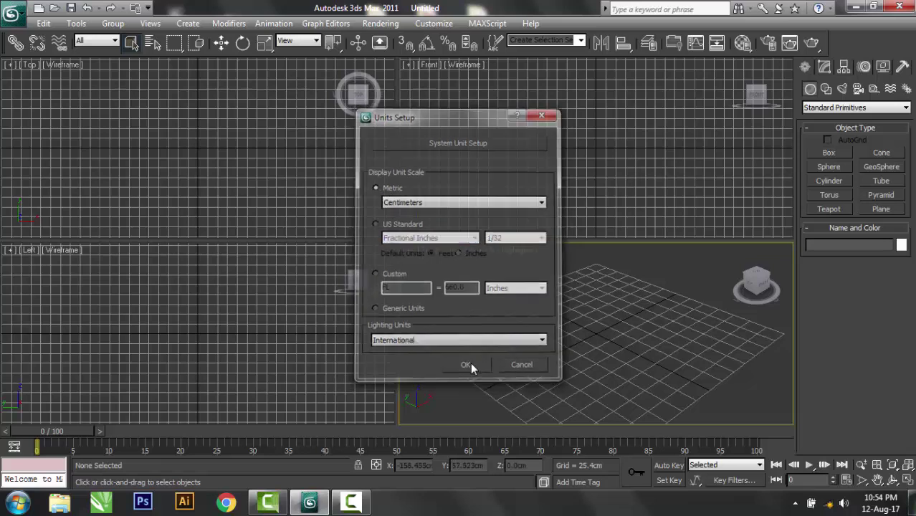
# Step: Set the home grid spacing to 25 cm, enable 3D snapping and activate the Front view
pyautogui.rightClick(403, 45)
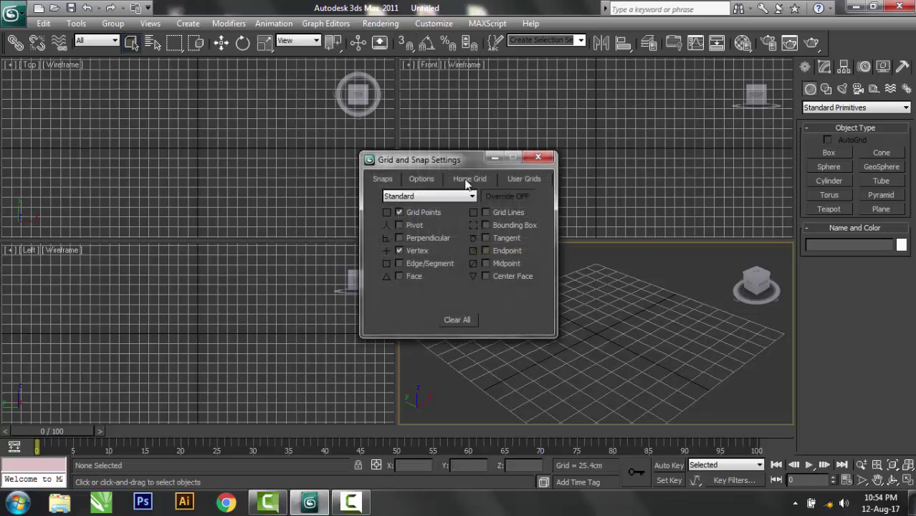
pyautogui.click(470, 178)
pyautogui.doubleClick(512, 203)
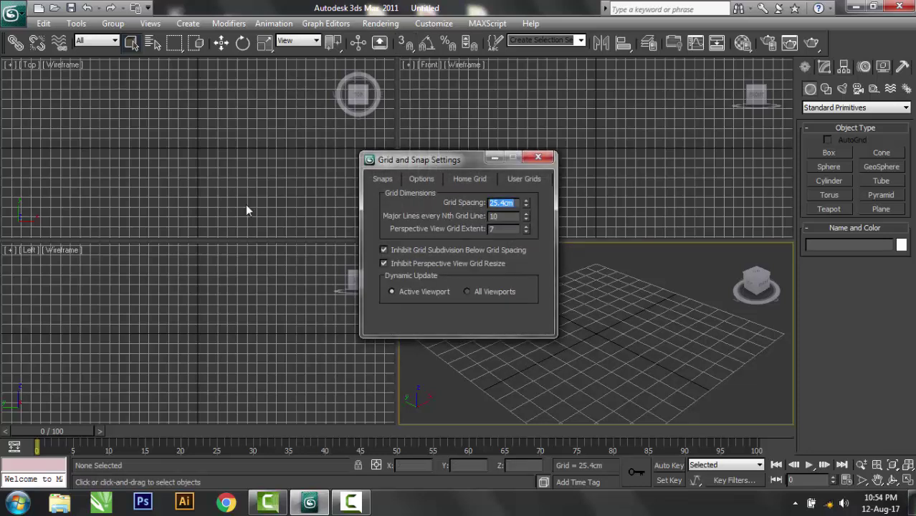
pyautogui.write('25')
pyautogui.press('Return')
pyautogui.click(382, 181)
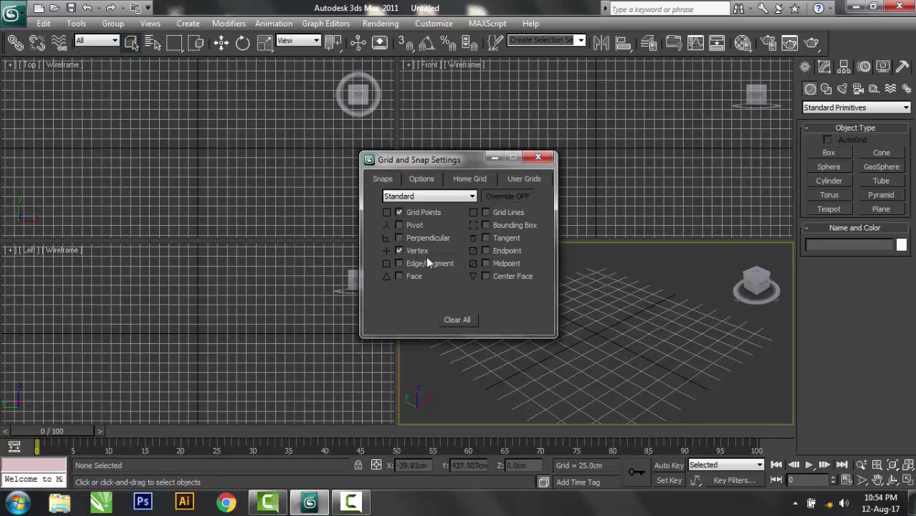
pyautogui.click(538, 157)
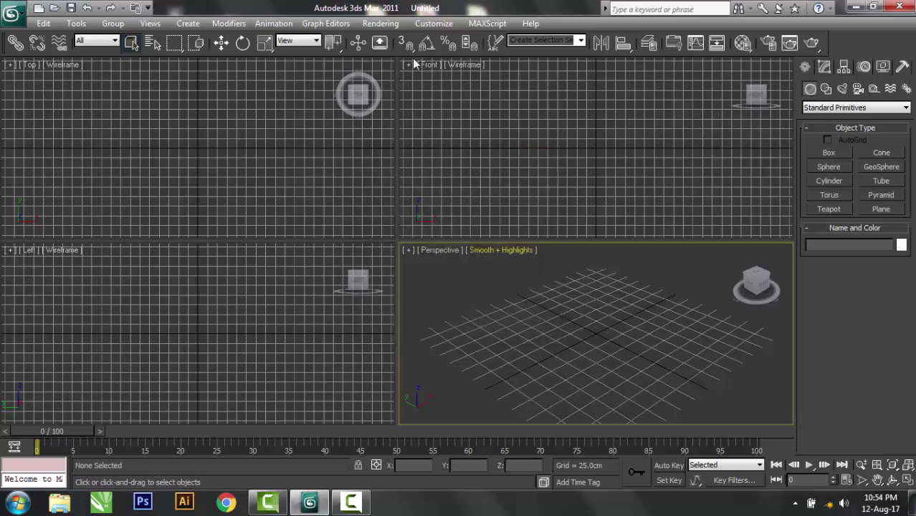
pyautogui.press('s')
pyautogui.click(615, 173)
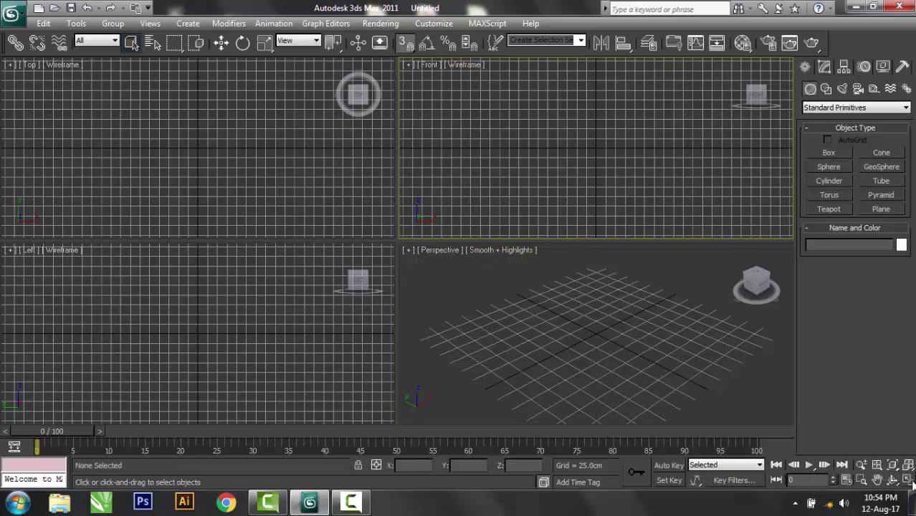
# Step: Maximize the Front view and draw a five-point snapped line going down, left, down, then right
pyautogui.hotkey('alt', 'w')
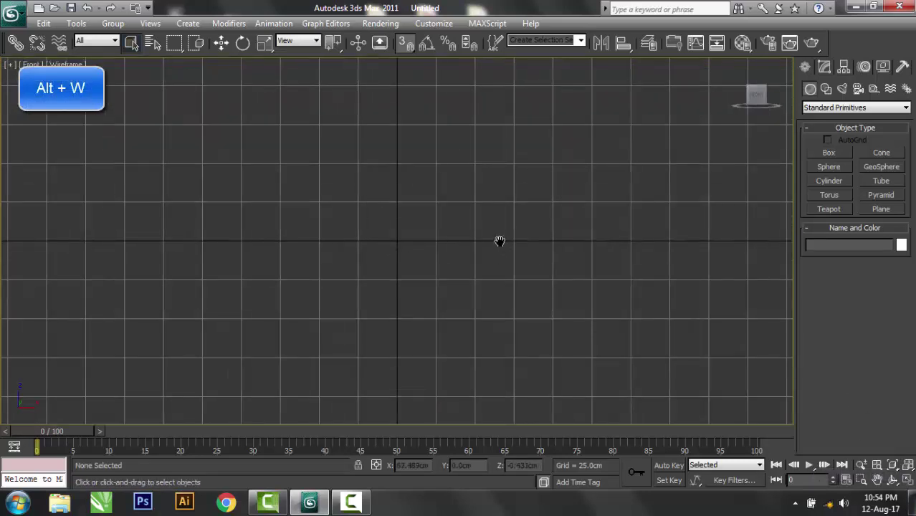
pyautogui.scroll(2, 500, 240)
pyautogui.scroll(1, 475, 251)
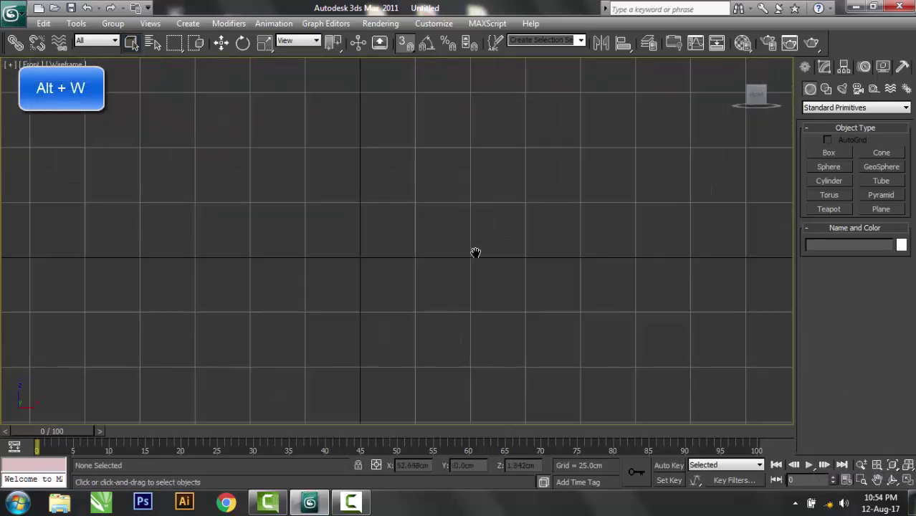
pyautogui.click(826, 88)
pyautogui.click(831, 163)
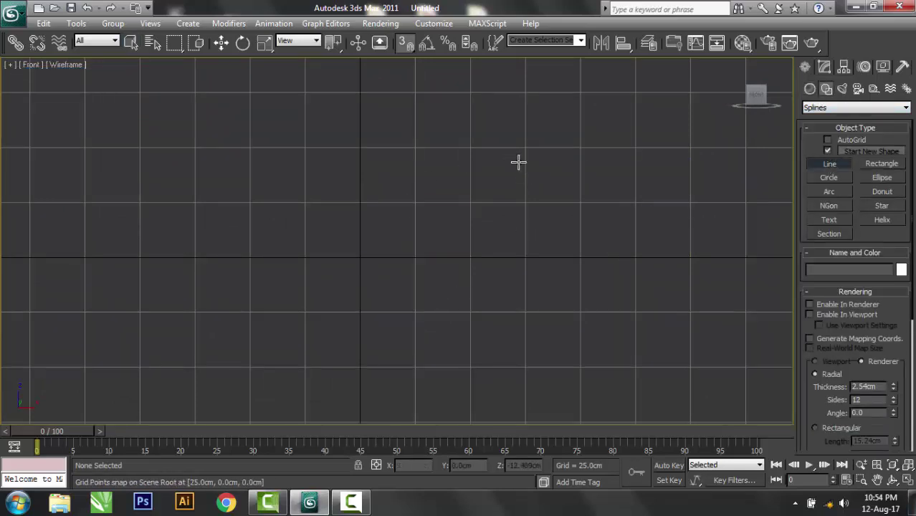
pyautogui.click(469, 203)
pyautogui.click(470, 257)
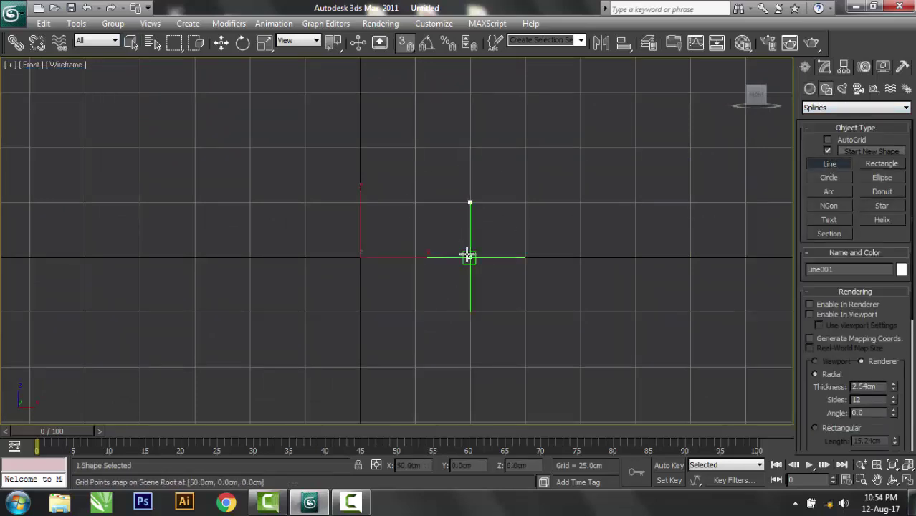
pyautogui.click(415, 256)
pyautogui.click(415, 312)
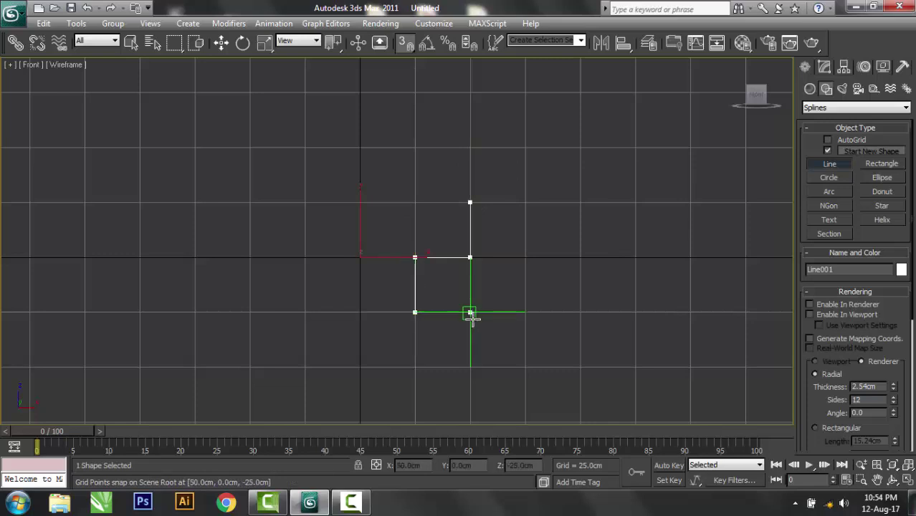
pyautogui.click(469, 312)
pyautogui.rightClick(468, 312)
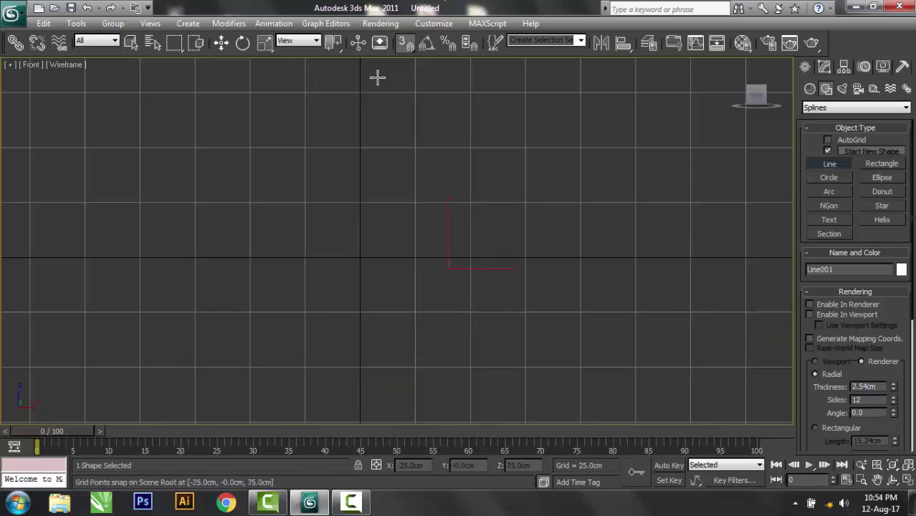
# Step: At Vertex level of Line001, box-select the line's three upper vertices
pyautogui.click(242, 43)
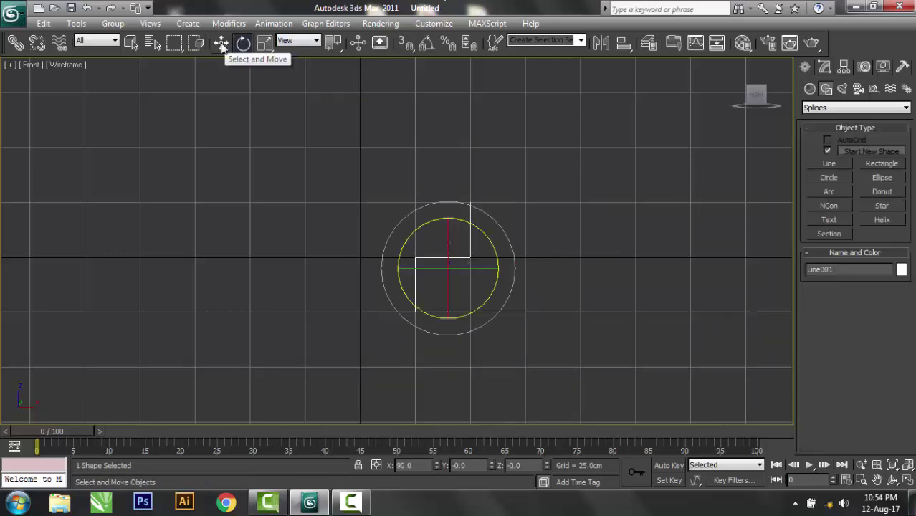
pyautogui.click(221, 43)
pyautogui.click(825, 67)
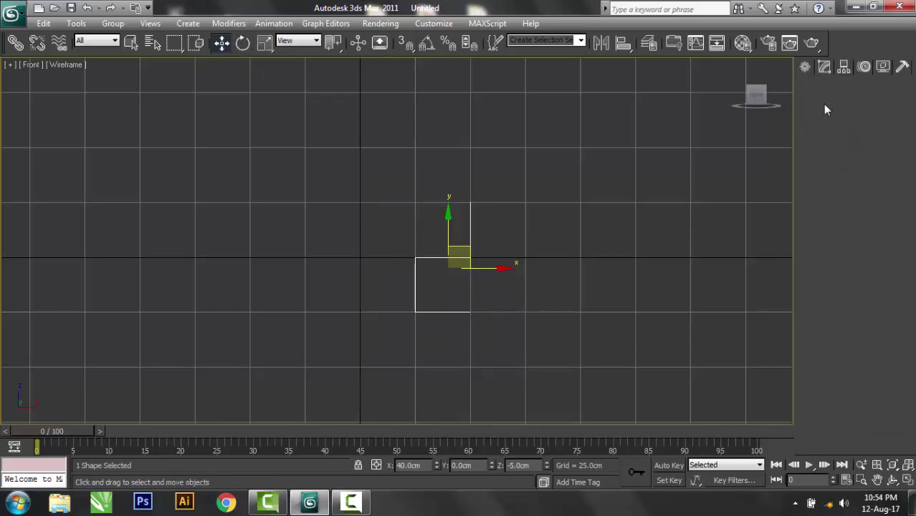
pyautogui.click(808, 121)
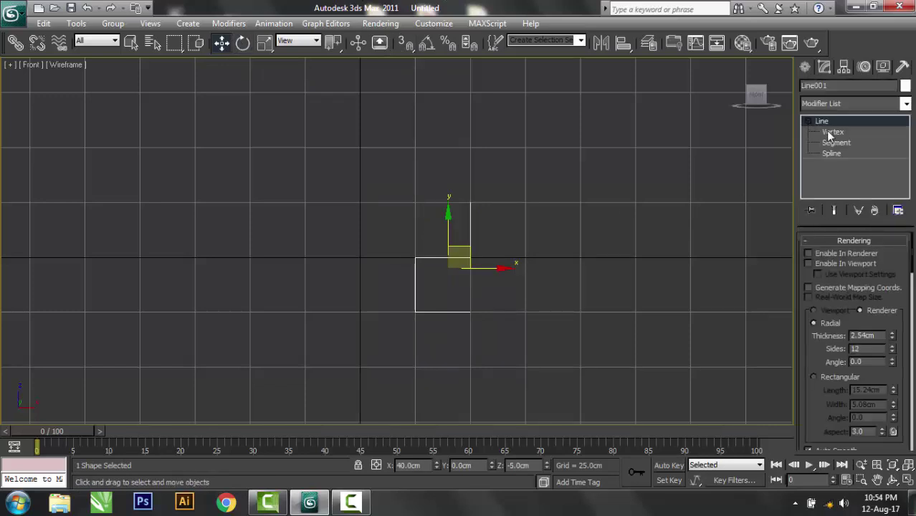
pyautogui.click(827, 132)
pyautogui.click(843, 242)
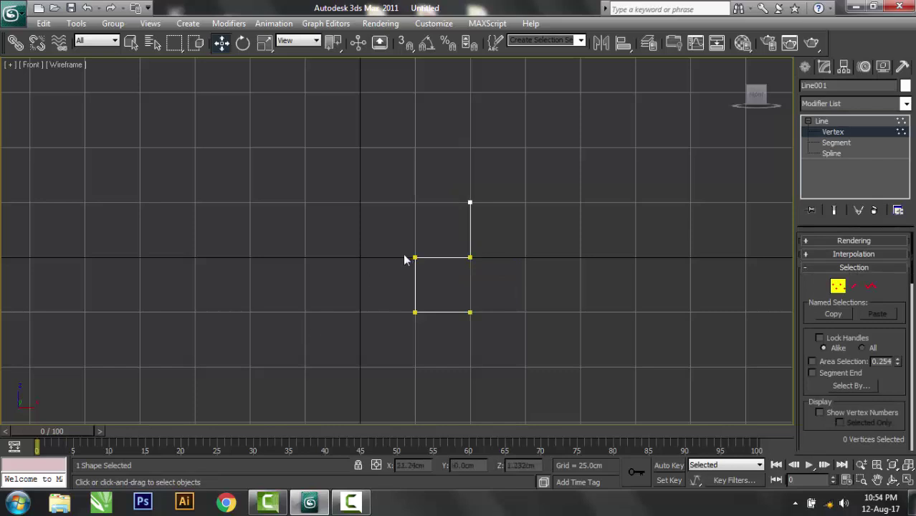
pyautogui.moveTo(379, 188); pyautogui.dragTo(558, 296)
# Step: Move the upper vertices down, then lower the topmost vertex slightly
pyautogui.scroll(1, 399, 240)
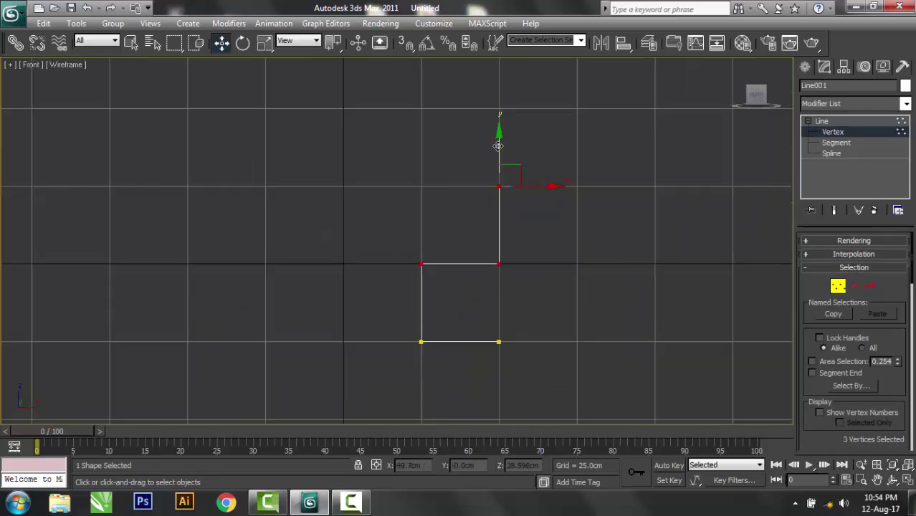
pyautogui.moveTo(498, 142); pyautogui.dragTo(498, 160)
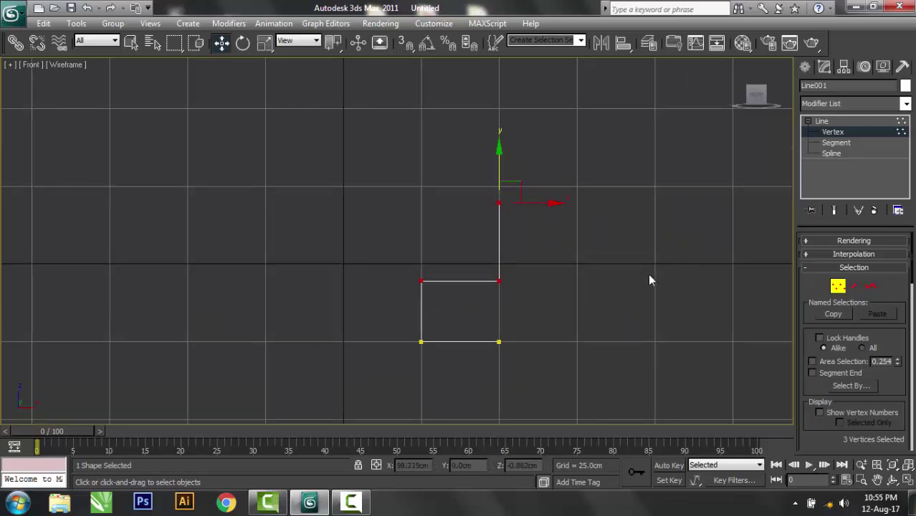
pyautogui.moveTo(650, 280); pyautogui.dragTo(549, 272, button='middle')
pyautogui.click(399, 203)
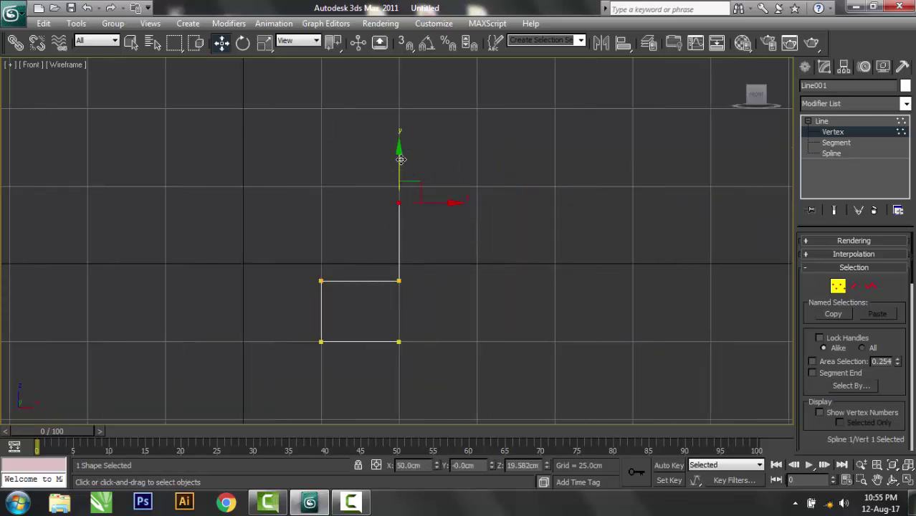
pyautogui.moveTo(399, 161); pyautogui.dragTo(399, 165)
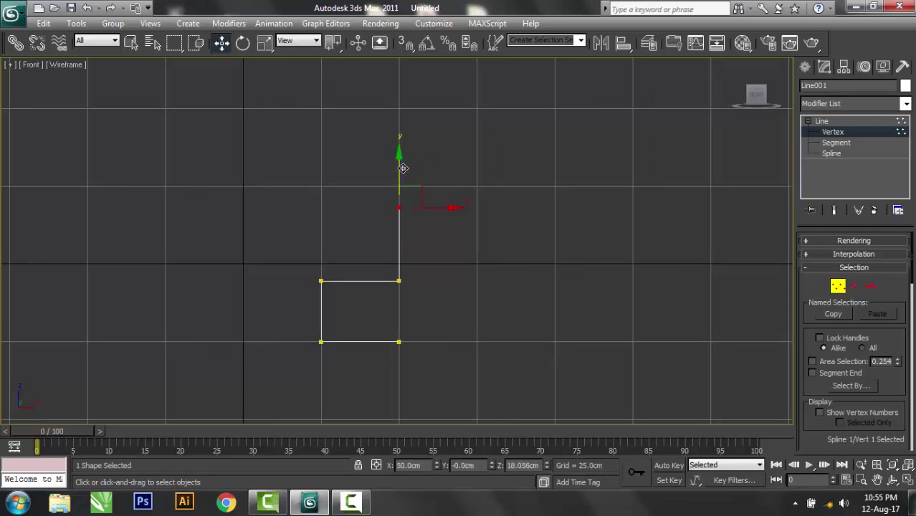
# Step: Select the two left corner vertices and reveal the Geometry options
pyautogui.click(457, 275)
pyautogui.moveTo(243, 248); pyautogui.dragTo(342, 369)
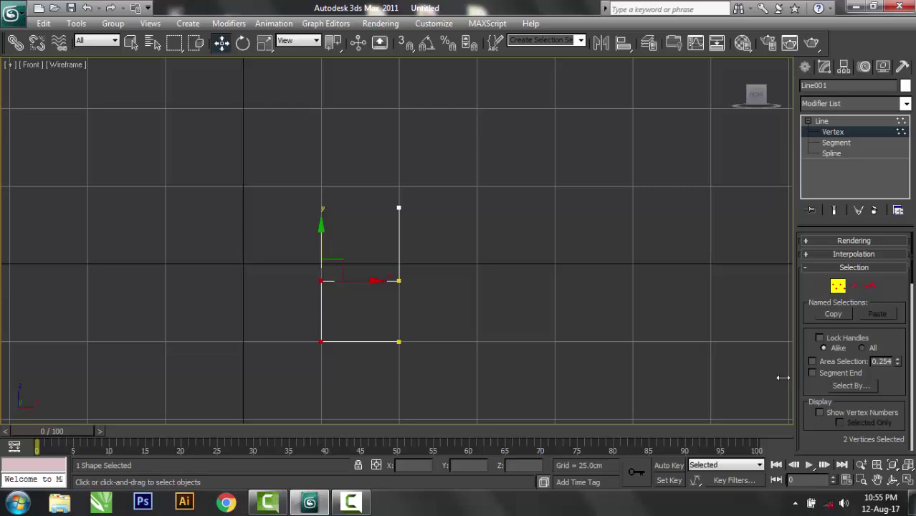
pyautogui.moveTo(792, 375); pyautogui.dragTo(738, 373)
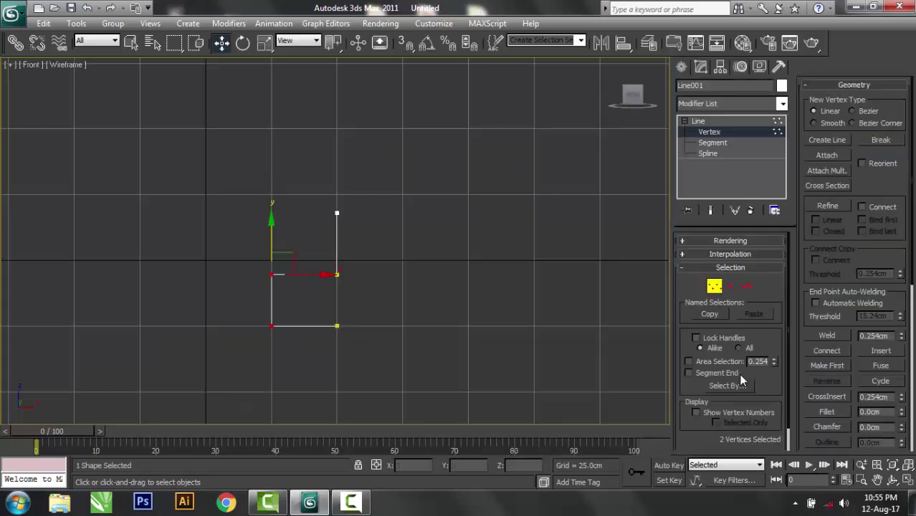
# Step: Fillet the two left corners by 5 and the upper right corner by 4
pyautogui.doubleClick(868, 412)
pyautogui.press('Return')
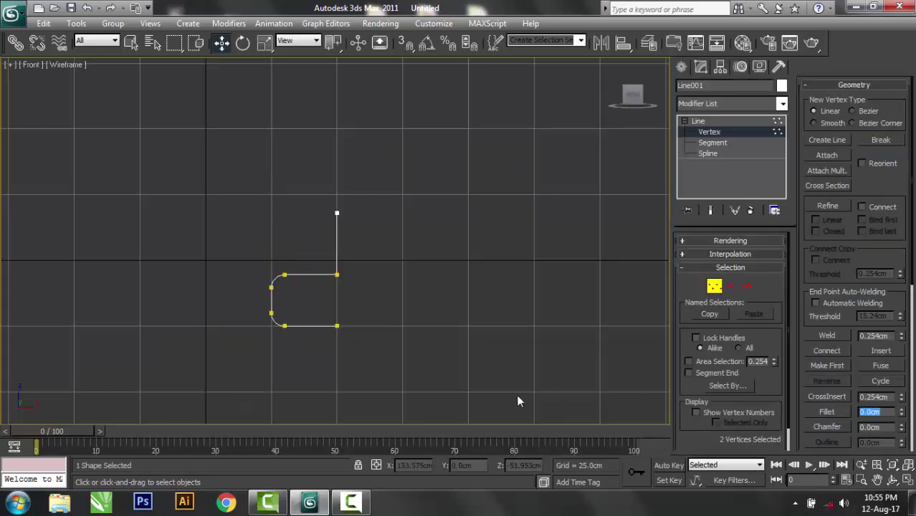
pyautogui.click(337, 275)
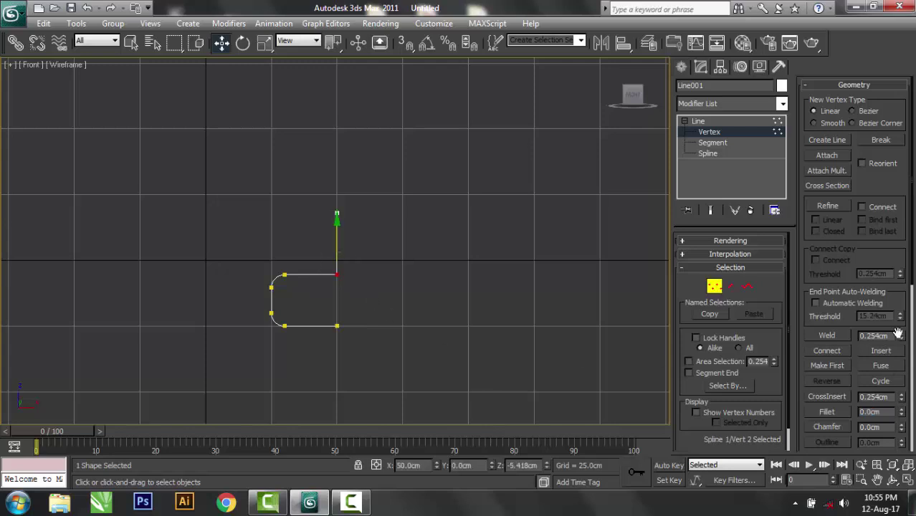
pyautogui.doubleClick(875, 412)
pyautogui.press('Return')
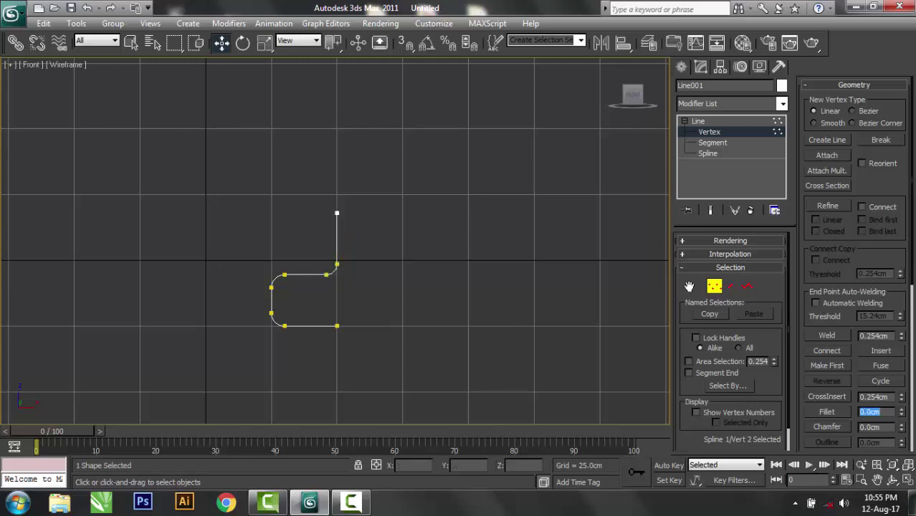
# Step: Clone the whole line as a copy to its right, then reselect Line001
pyautogui.keyDown('shift'); pyautogui.click(715, 286); pyautogui.keyUp('shift')
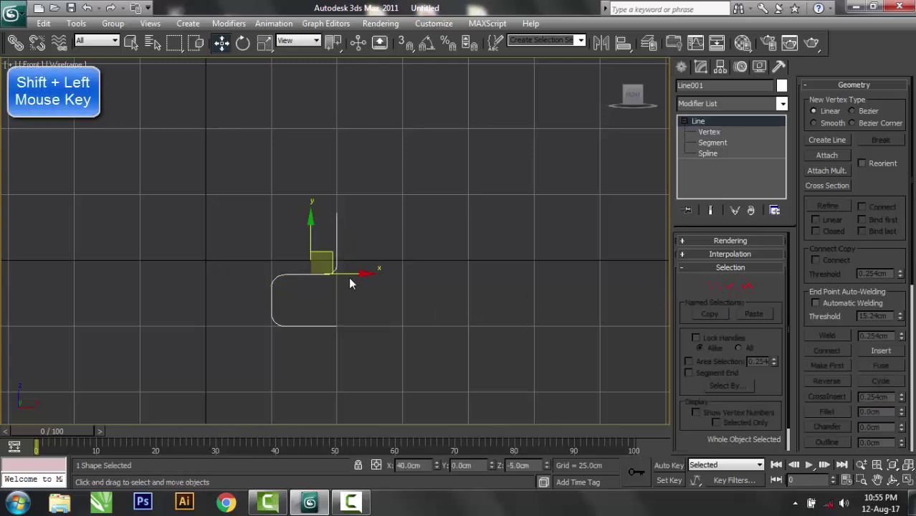
pyautogui.keyDown('shift'); pyautogui.moveTo(348, 273); pyautogui.dragTo(563, 273); pyautogui.keyUp('shift')
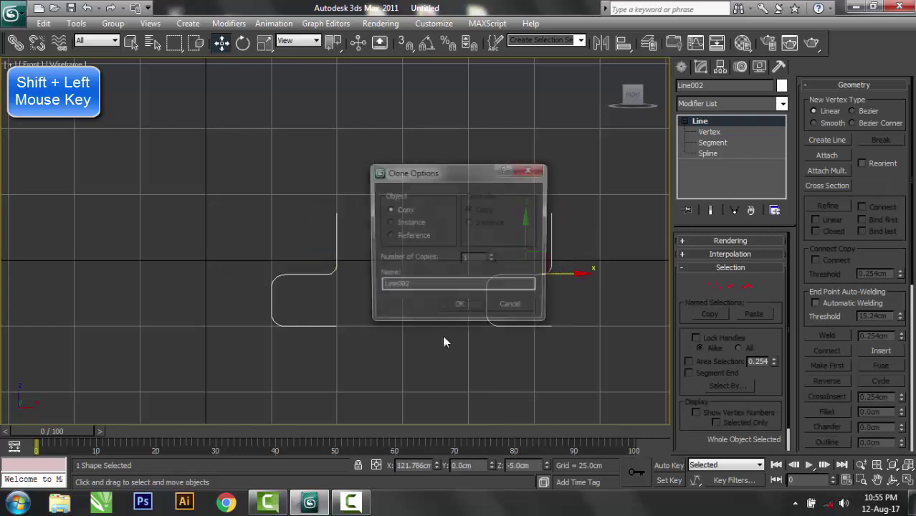
pyautogui.click(460, 307)
pyautogui.click(302, 274)
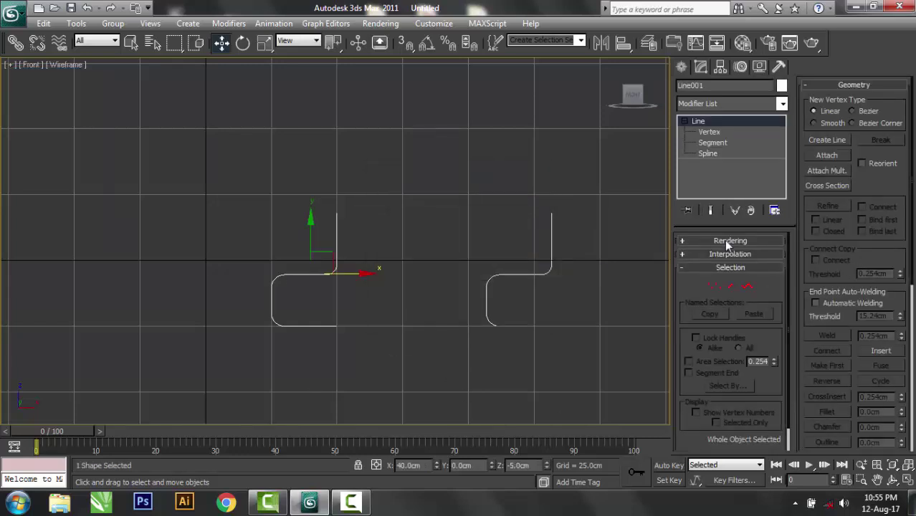
# Step: Enable Line001 in renderer and viewport with generated mapping and real-world map size
pyautogui.click(726, 241)
pyautogui.click(685, 251)
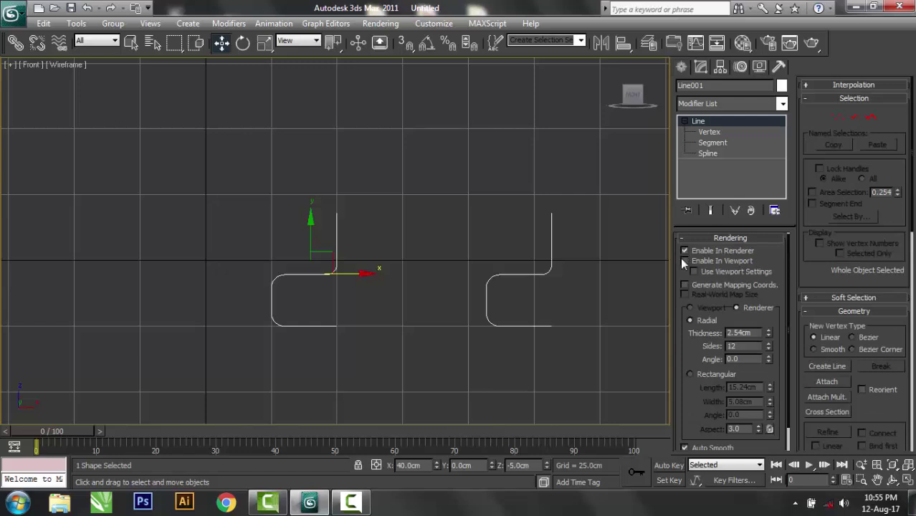
pyautogui.click(685, 261)
pyautogui.click(694, 271)
pyautogui.click(684, 285)
pyautogui.click(685, 294)
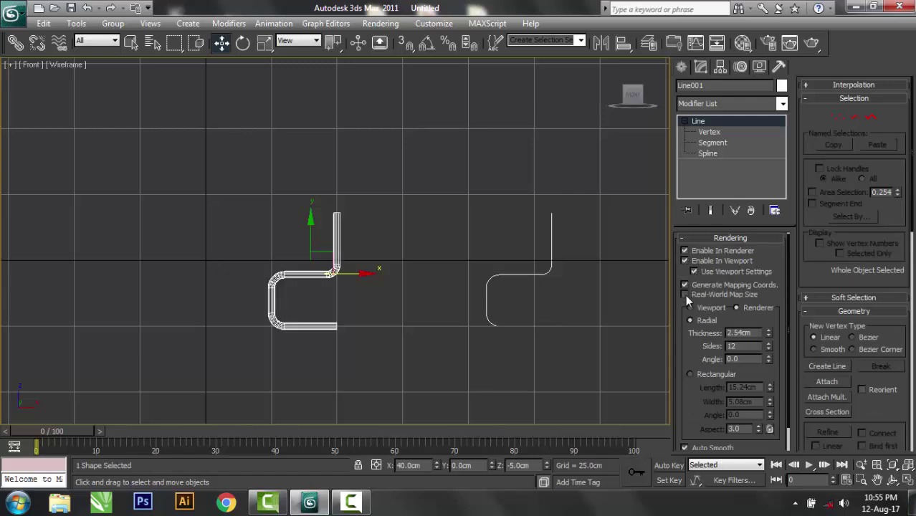
# Step: Set the tube thickness to 1.0 cm and return to the four-view layout
pyautogui.moveTo(760, 333); pyautogui.dragTo(580, 337)
pyautogui.click(697, 308)
pyautogui.write('1')
pyautogui.press('Return')
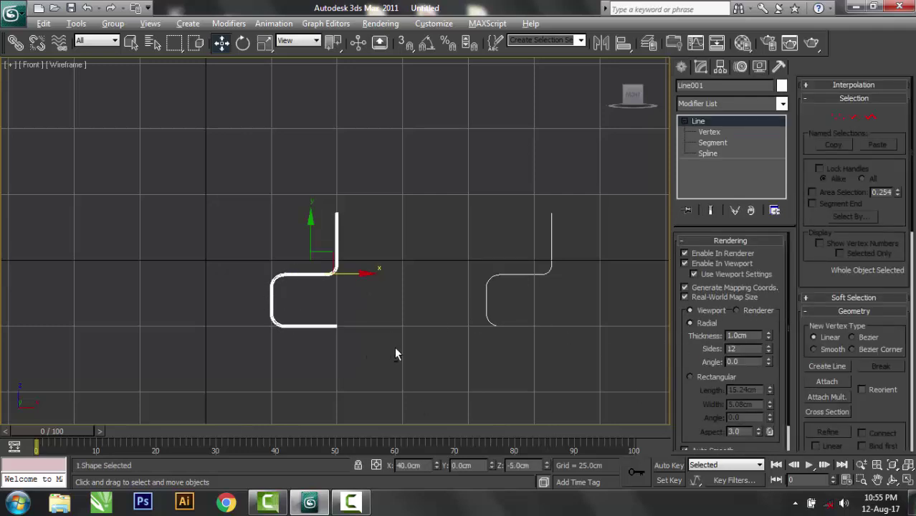
pyautogui.hotkey('alt', 'w')
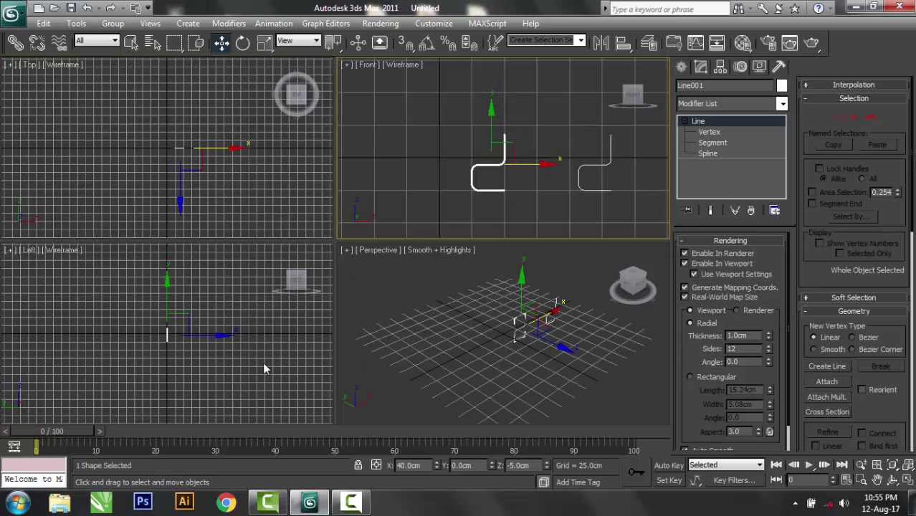
# Step: With snaps on, copy the tube sideways in the Left view to form the second side
pyautogui.scroll(3, 260, 352)
pyautogui.scroll(2, 254, 353)
pyautogui.scroll(2, 254, 353)
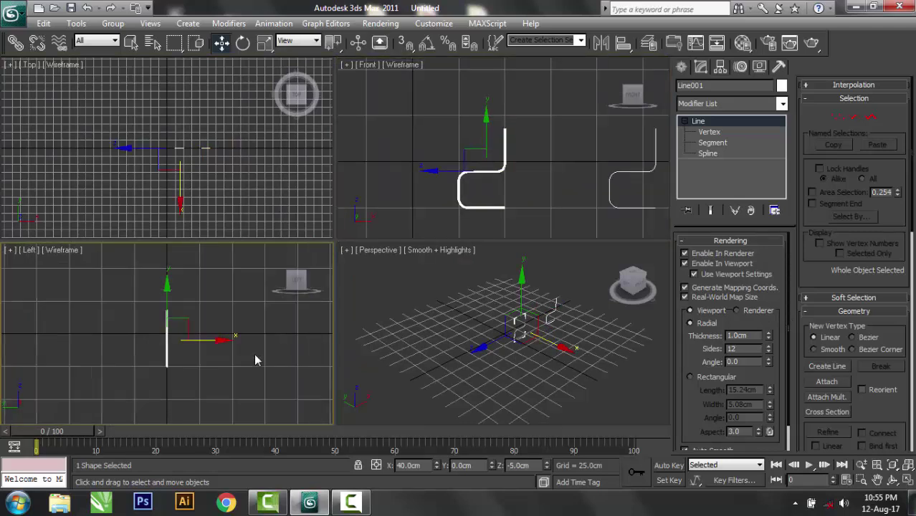
pyautogui.moveTo(262, 370); pyautogui.dragTo(202, 362, button='middle')
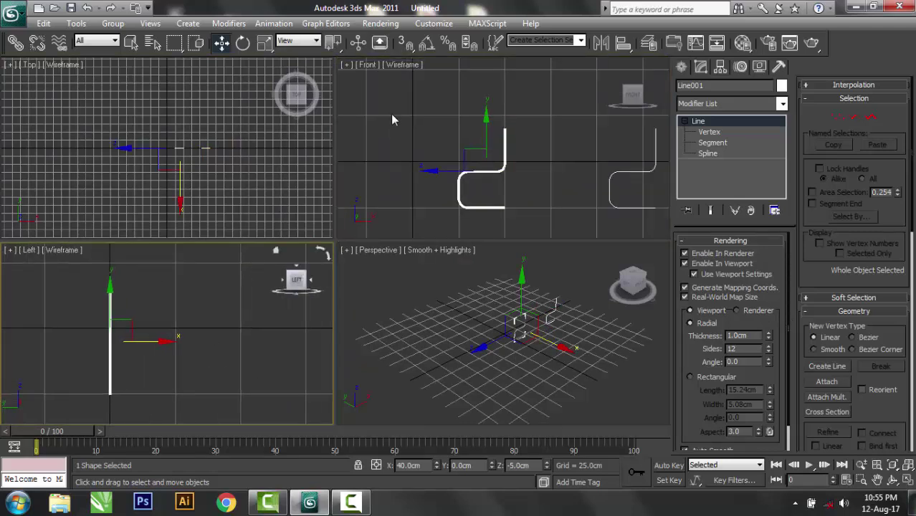
pyautogui.click(404, 43)
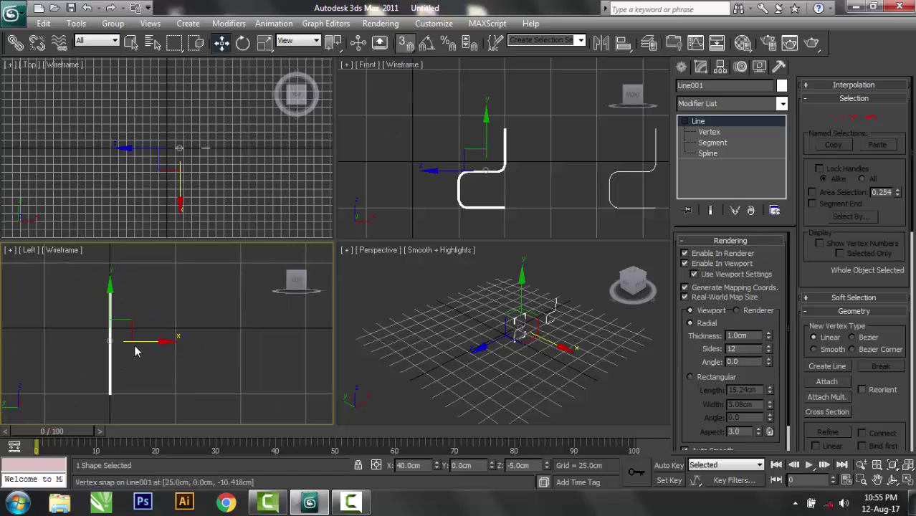
pyautogui.keyDown('shift'); pyautogui.moveTo(142, 342); pyautogui.dragTo(180, 326); pyautogui.keyUp('shift')
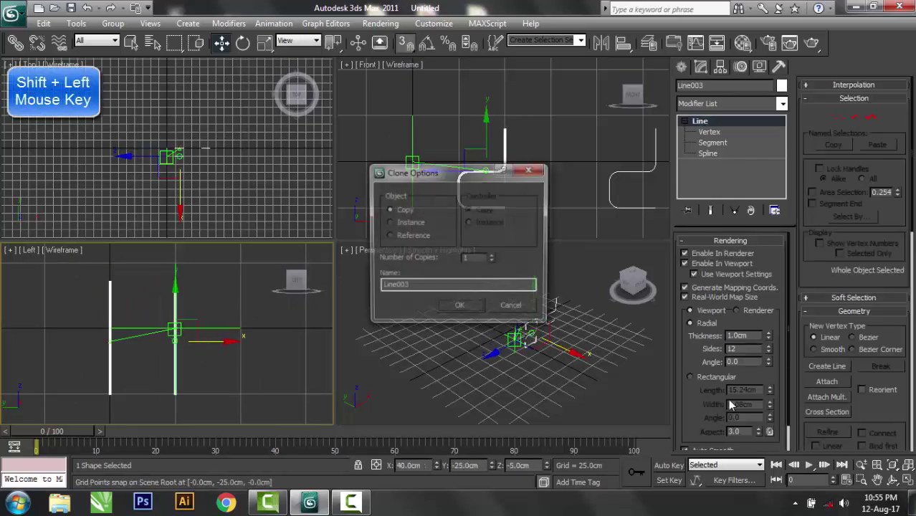
pyautogui.click(459, 307)
# Step: Maximize the Perspective view, orbit to see both sides, and select a chair-side line
pyautogui.click(550, 391)
pyautogui.hotkey('alt', 'w')
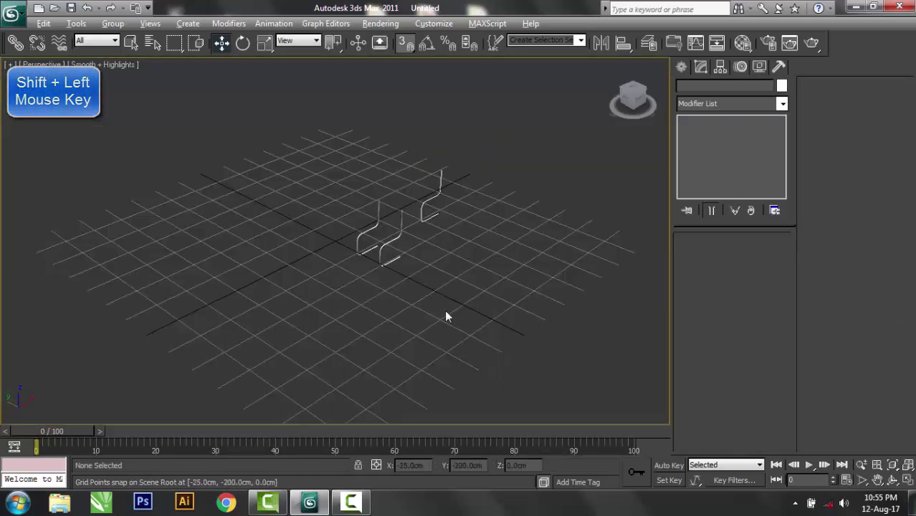
pyautogui.scroll(3, 446, 316)
pyautogui.moveTo(437, 293)
pyautogui.keyDown('alt'); pyautogui.mouseDown(button='middle')
pyautogui.moveTo(552, 272)
pyautogui.moveTo(472, 194)
pyautogui.mouseUp(button='middle'); pyautogui.keyUp('alt')
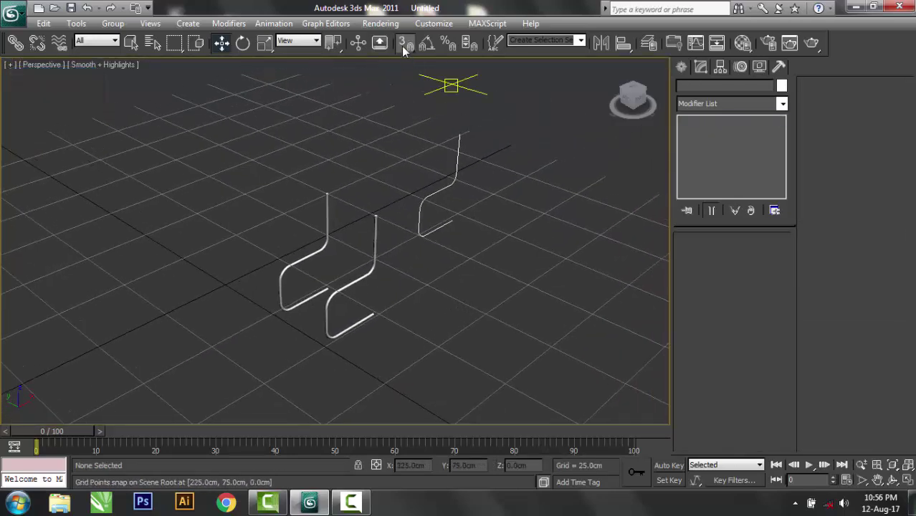
pyautogui.moveTo(416, 354)
pyautogui.keyDown('alt'); pyautogui.mouseDown(button='middle')
pyautogui.moveTo(408, 344)
pyautogui.moveTo(455, 339)
pyautogui.mouseUp(button='middle'); pyautogui.keyUp('alt')
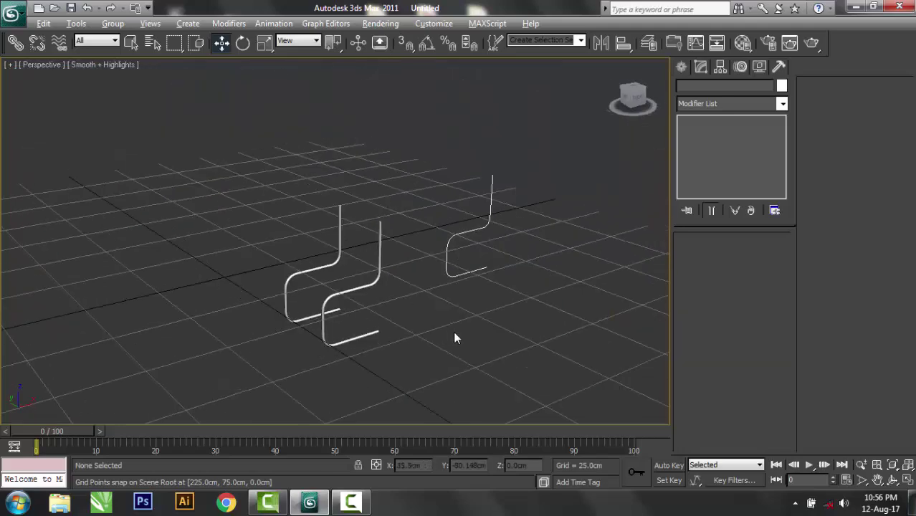
pyautogui.click(357, 288)
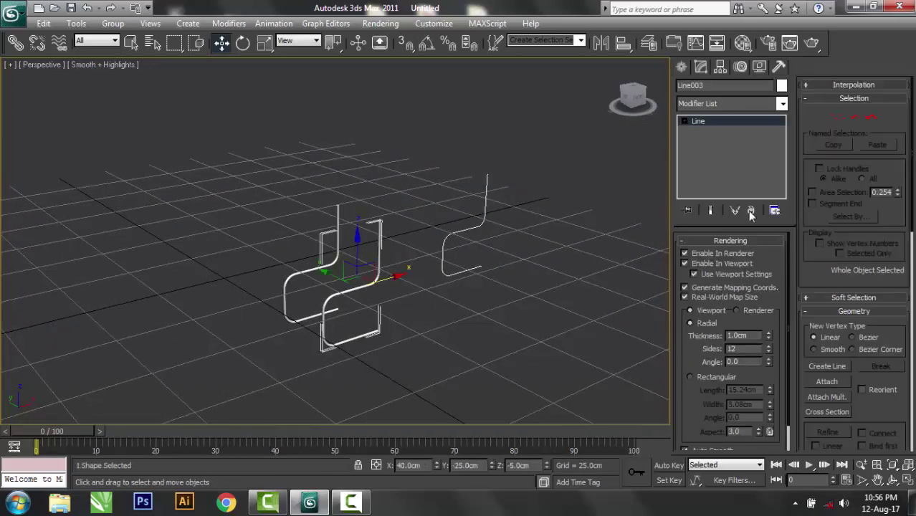
# Step: Attach the other chair-side line to the selected line
pyautogui.click(720, 242)
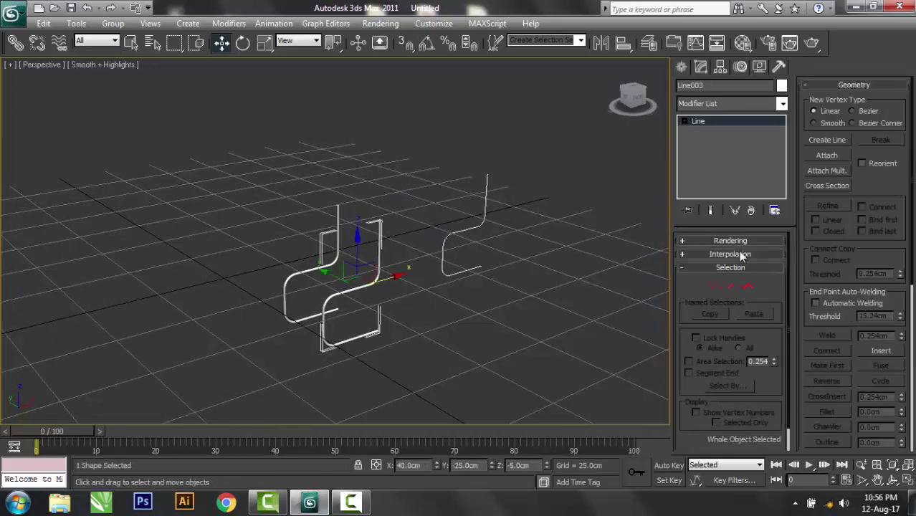
pyautogui.click(828, 156)
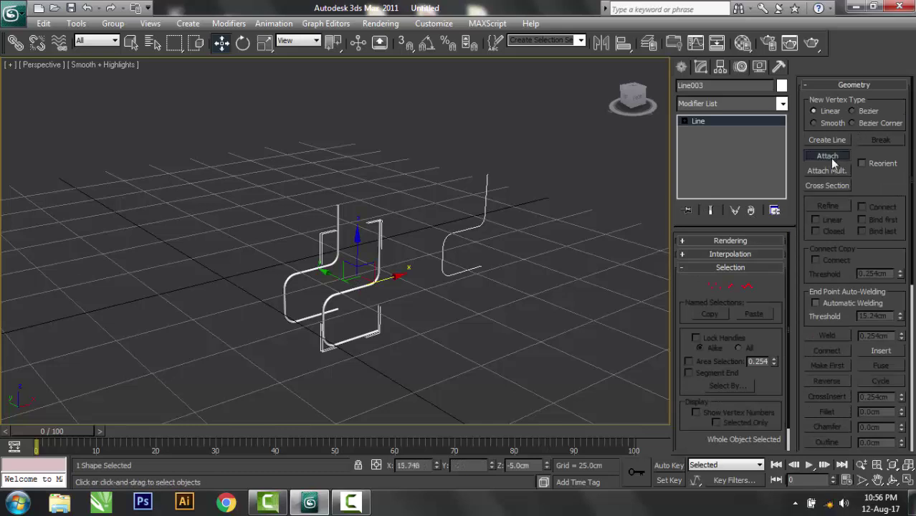
pyautogui.click(306, 269)
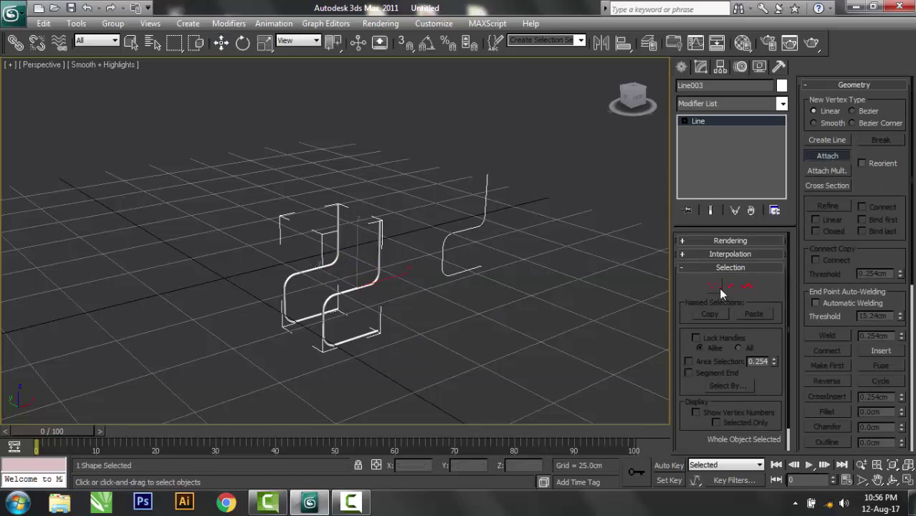
pyautogui.click(827, 155)
# Step: Start Create Line on the shape to add new segments, framing the chair in view
pyautogui.keyDown('alt'); pyautogui.moveTo(408, 342); pyautogui.dragTo(349, 332, button='middle'); pyautogui.keyUp('alt')
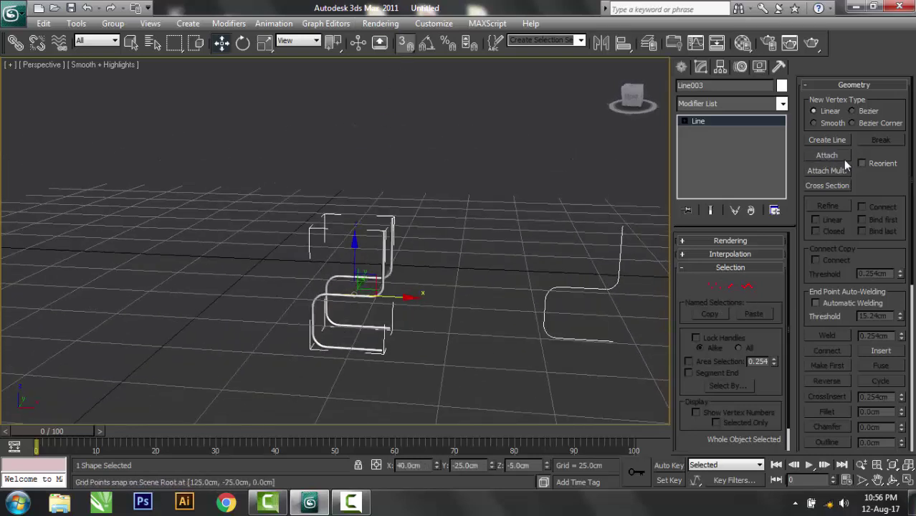
pyautogui.click(828, 139)
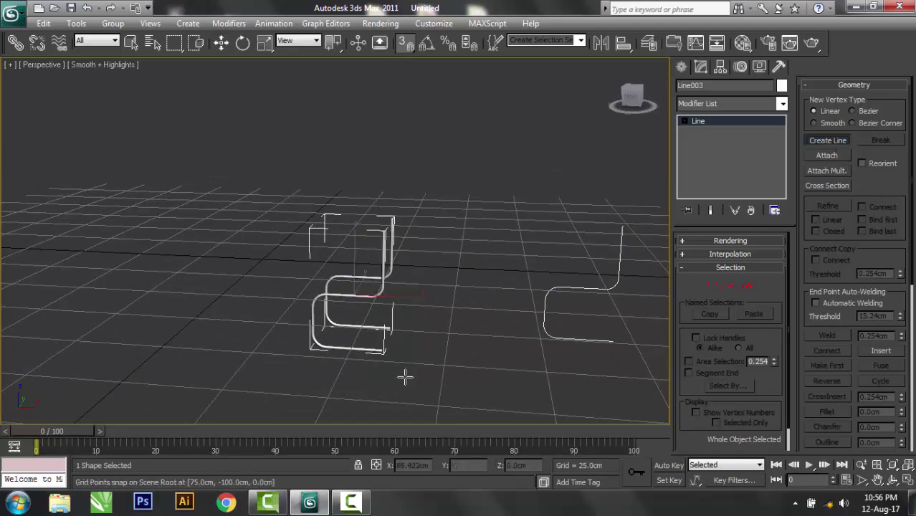
pyautogui.scroll(5, 405, 375)
pyautogui.moveTo(456, 389)
pyautogui.mouseDown(button='middle')
pyautogui.moveTo(475, 332)
pyautogui.moveTo(460, 290)
pyautogui.moveTo(414, 378)
pyautogui.mouseUp(button='middle')
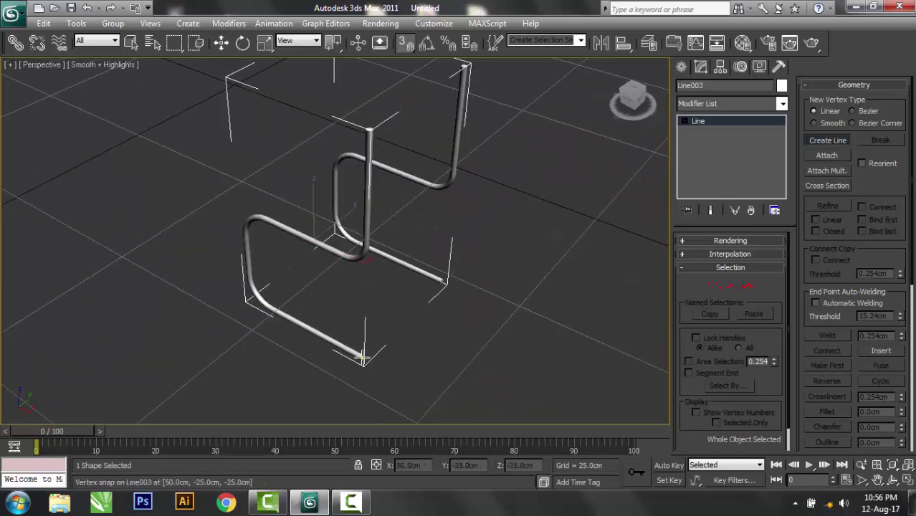
# Step: Draw a crossbar segment joining the chair's two front corners
pyautogui.click(363, 358)
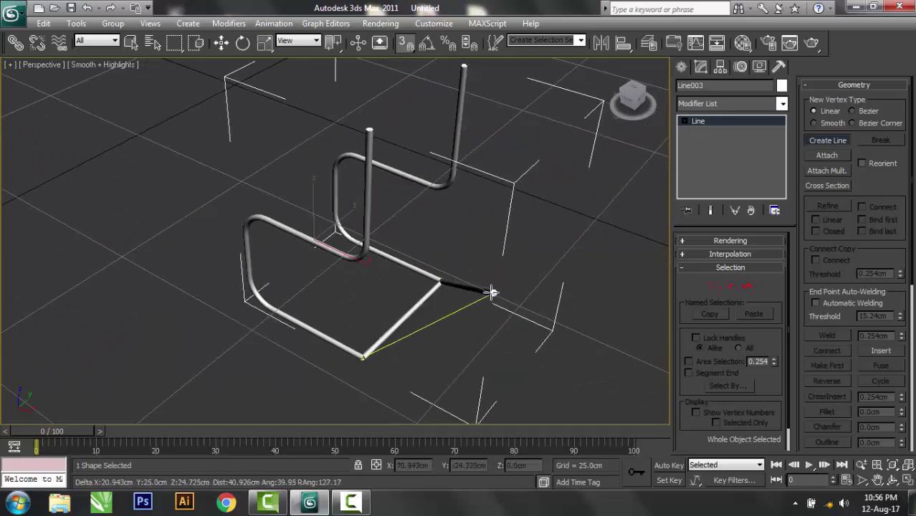
pyautogui.rightClick(491, 292)
pyautogui.click(714, 286)
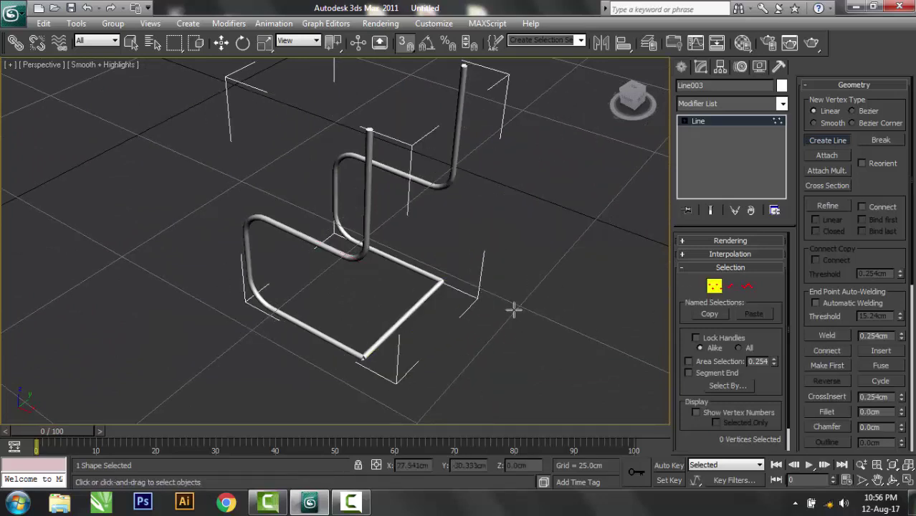
pyautogui.click(469, 282)
pyautogui.rightClick(494, 262)
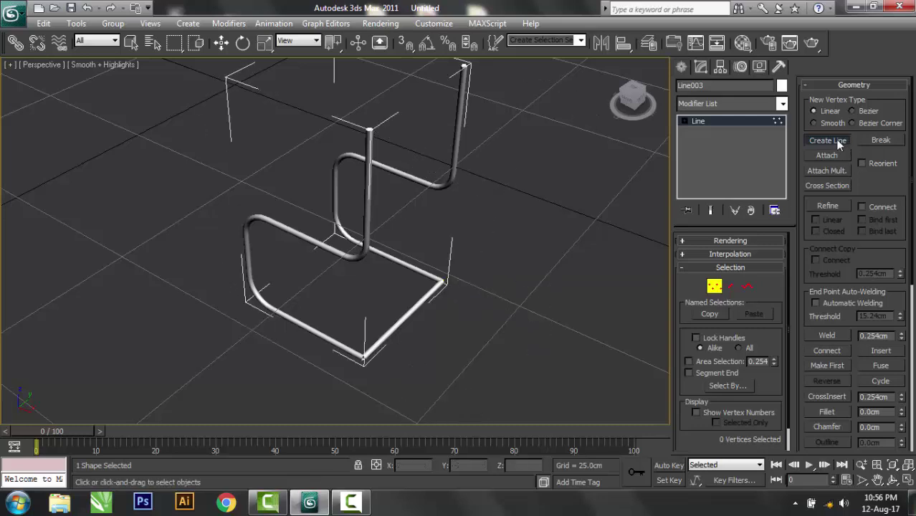
# Step: Select the overlapping vertices at both front corners and weld them
pyautogui.press('w')
pyautogui.moveTo(469, 262); pyautogui.dragTo(433, 350)
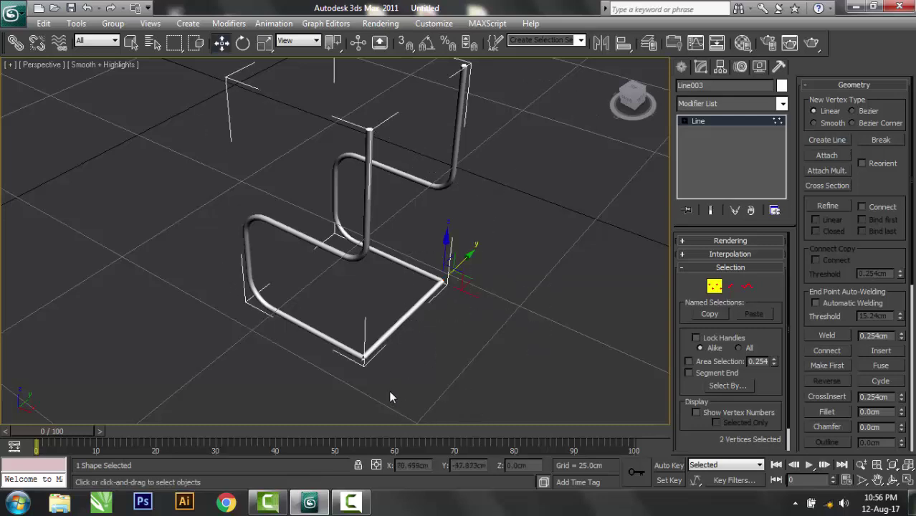
pyautogui.keyDown('ctrl'); pyautogui.moveTo(400, 385); pyautogui.dragTo(343, 329); pyautogui.keyUp('ctrl')
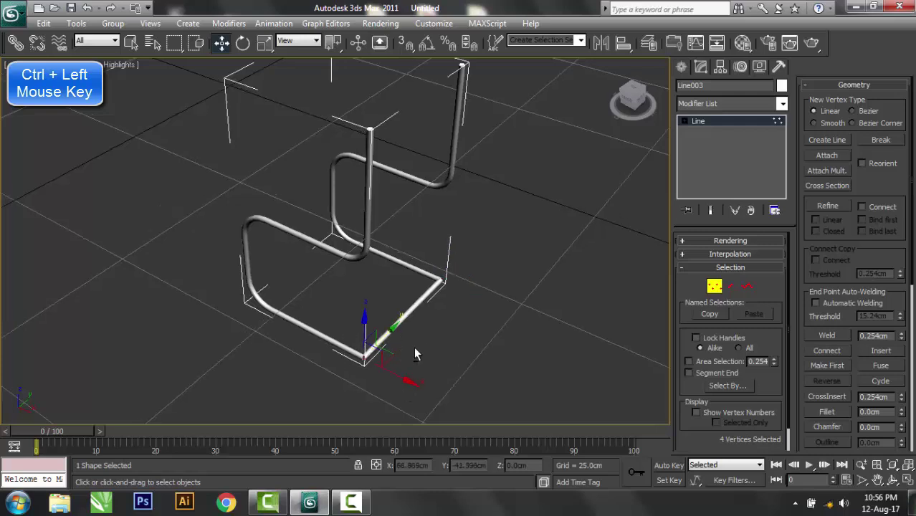
pyautogui.keyDown('alt'); pyautogui.moveTo(416, 354); pyautogui.dragTo(460, 317, button='middle'); pyautogui.keyUp('alt')
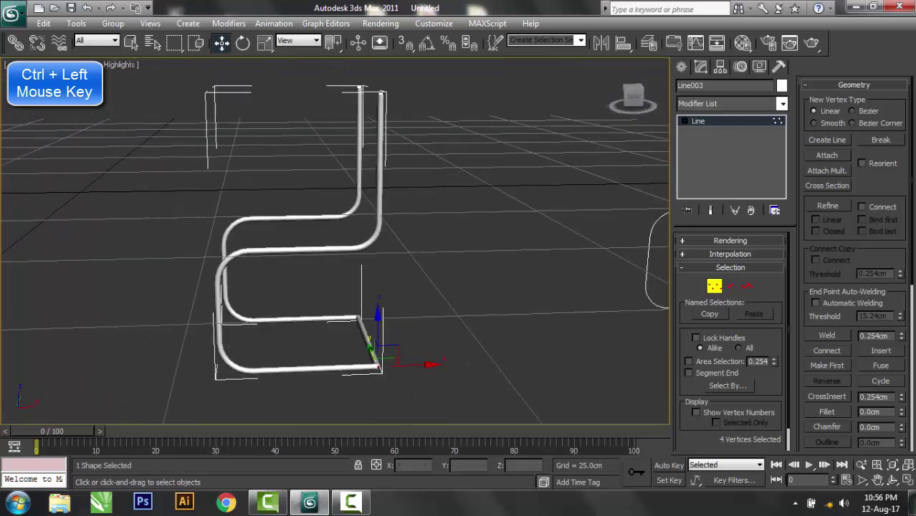
pyautogui.click(833, 338)
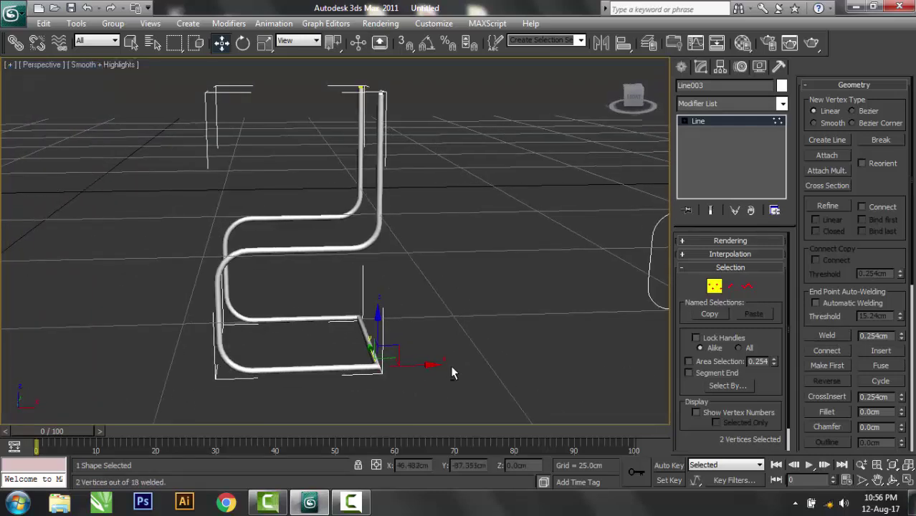
# Step: Fillet the two front corners, exit Vertex mode and show all four views
pyautogui.keyDown('alt'); pyautogui.moveTo(450, 365); pyautogui.dragTo(435, 375, button='middle'); pyautogui.keyUp('alt')
pyautogui.moveTo(456, 279); pyautogui.dragTo(370, 347)
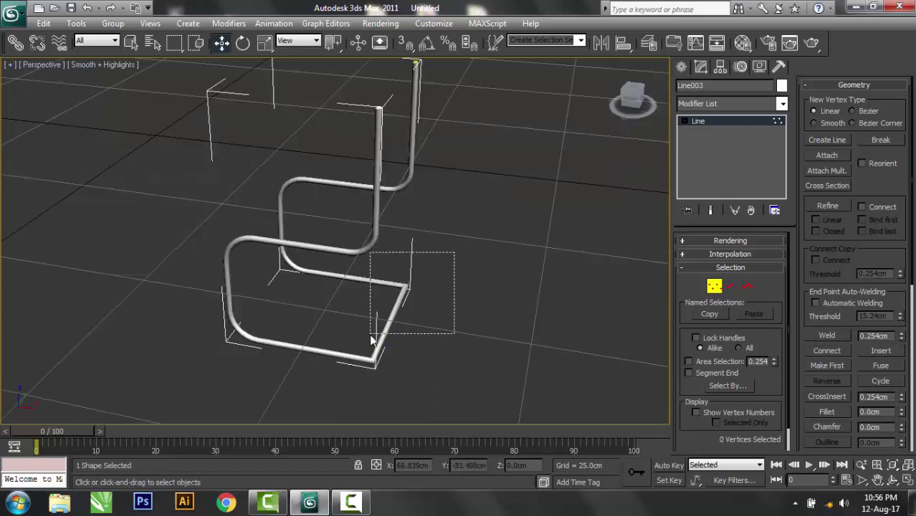
pyautogui.doubleClick(886, 412)
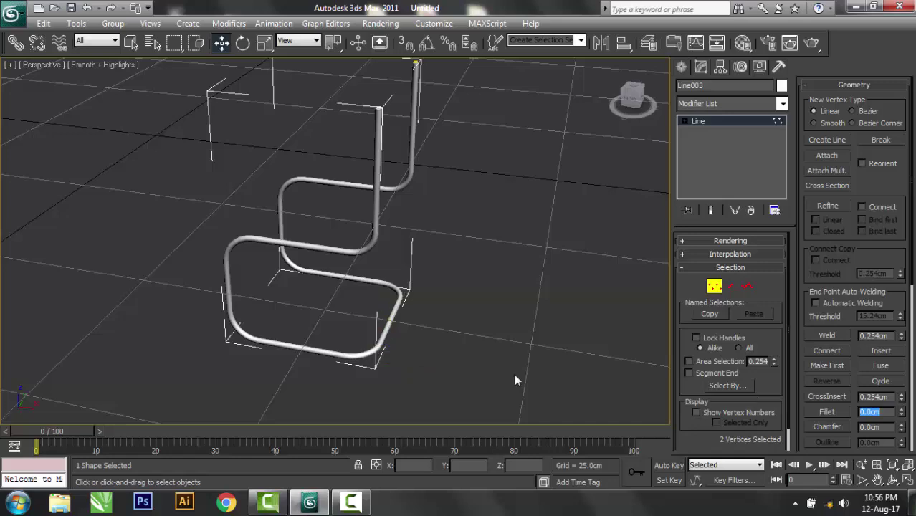
pyautogui.click(714, 288)
pyautogui.moveTo(406, 380)
pyautogui.keyDown('alt'); pyautogui.mouseDown(button='middle')
pyautogui.moveTo(412, 342)
pyautogui.moveTo(445, 375)
pyautogui.mouseUp(button='middle'); pyautogui.keyUp('alt')
pyautogui.hotkey('alt', 'w')
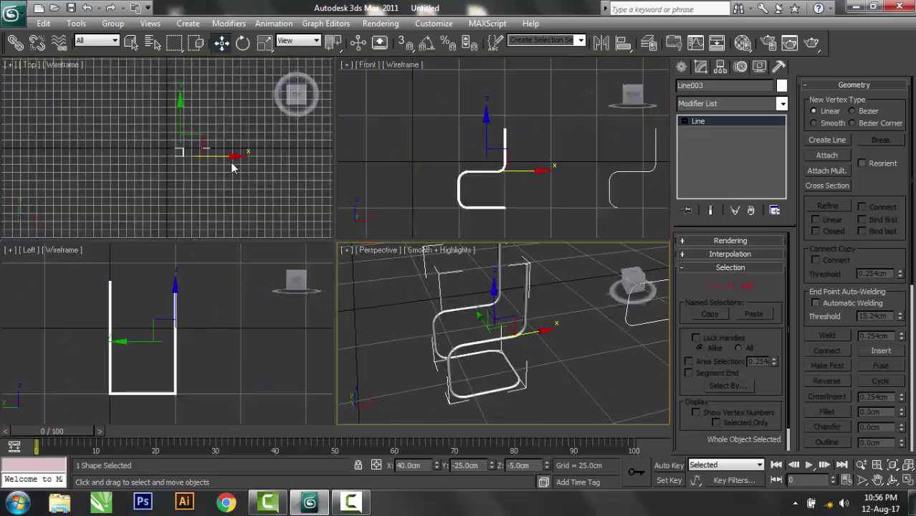
# Step: Maximize the Top view framed on the chair and select the frame shape
pyautogui.click(233, 169)
pyautogui.hotkey('ctrl', 'shift', 'z')
pyautogui.hotkey('alt', 'w')
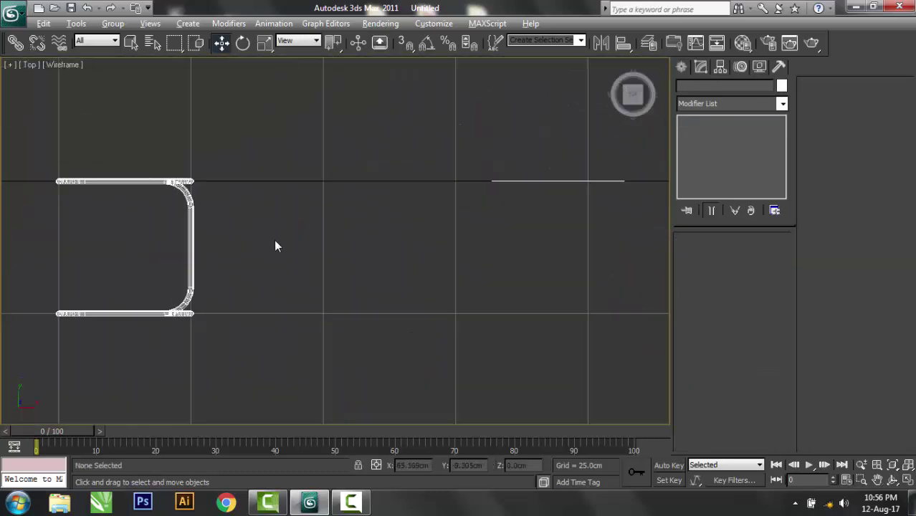
pyautogui.moveTo(276, 246); pyautogui.dragTo(432, 238, button='middle')
pyautogui.scroll(1, 431, 237)
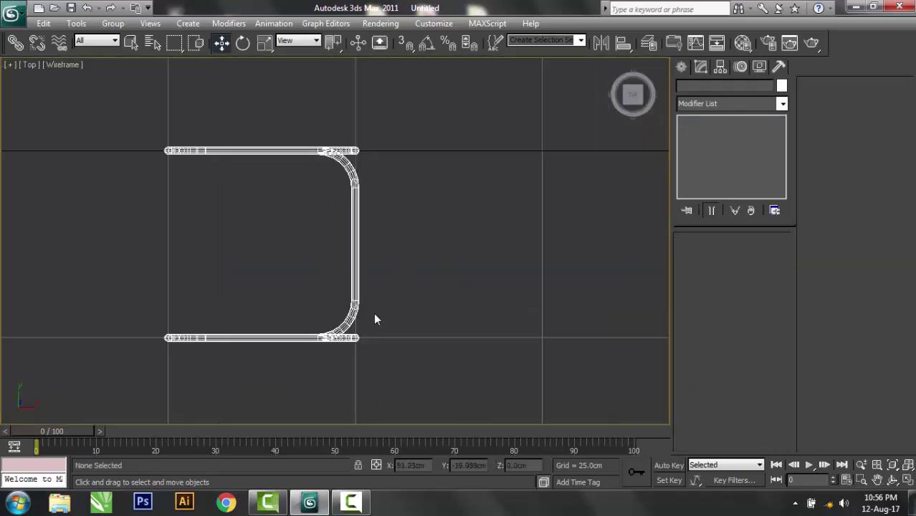
pyautogui.click(355, 285)
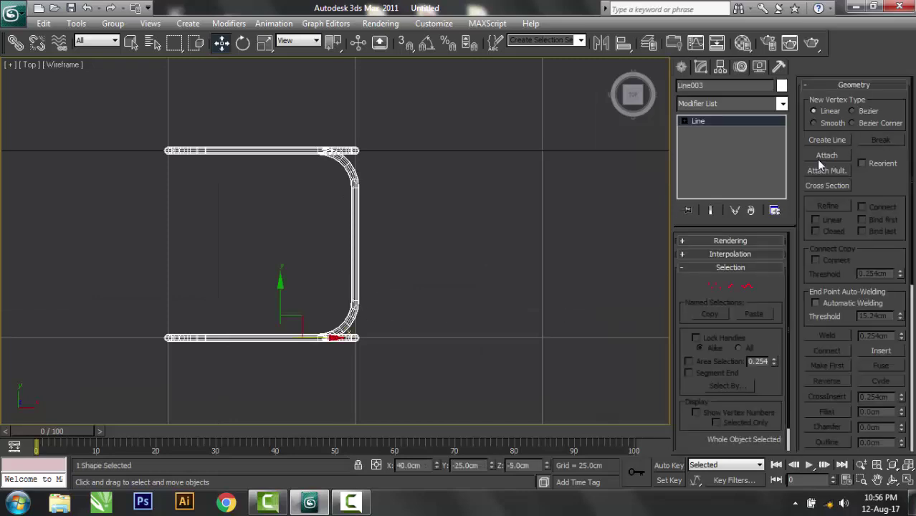
# Step: Draw a crossbar line snapped between the two side rails in the Top view
pyautogui.click(681, 67)
pyautogui.click(702, 88)
pyautogui.click(706, 164)
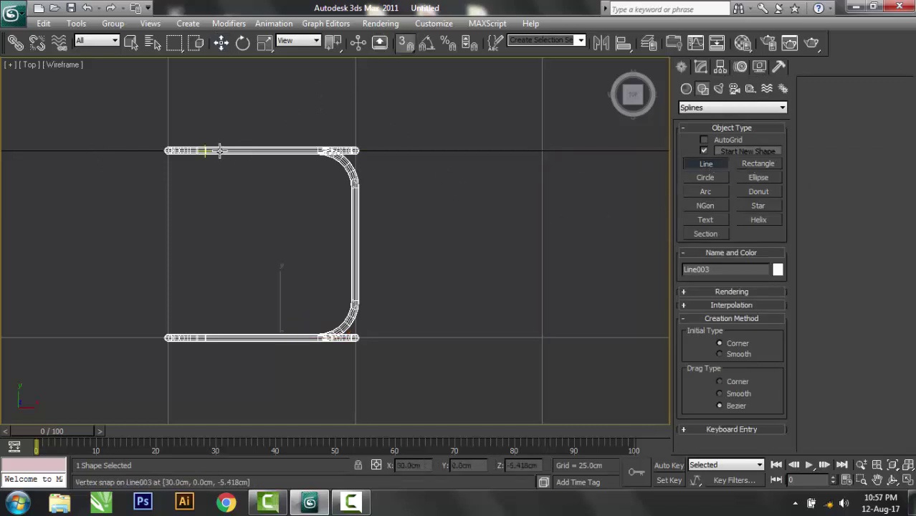
pyautogui.click(204, 151)
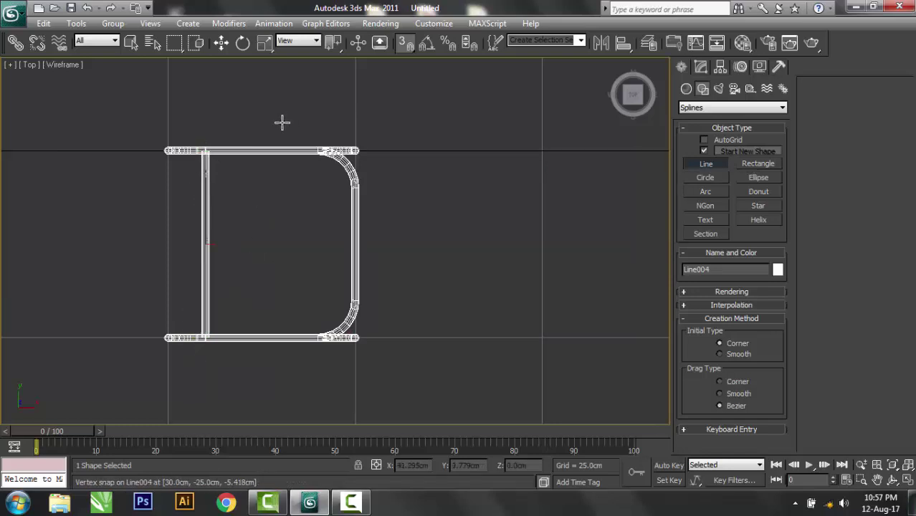
# Step: Copy the crossbar toward the front as Line005 and view both crossbars in Perspective
pyautogui.click(221, 43)
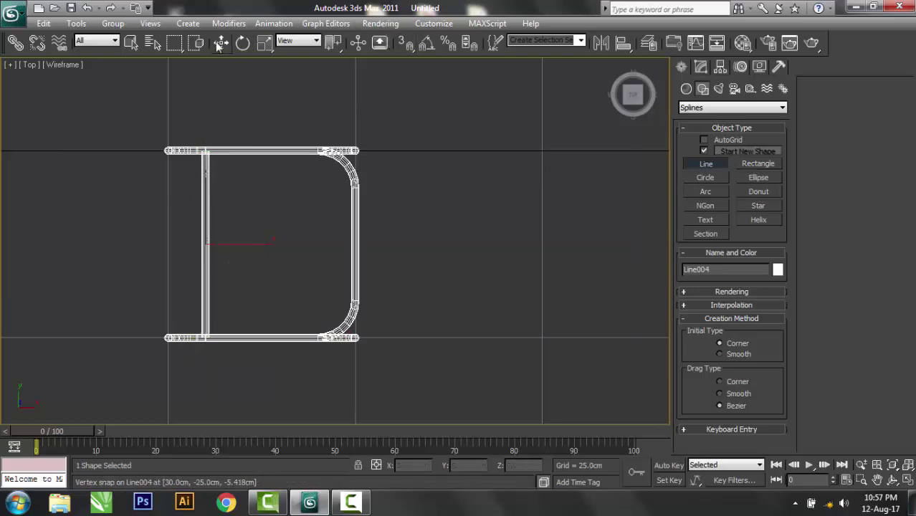
pyautogui.keyDown('shift'); pyautogui.moveTo(251, 244); pyautogui.dragTo(328, 253); pyautogui.keyUp('shift')
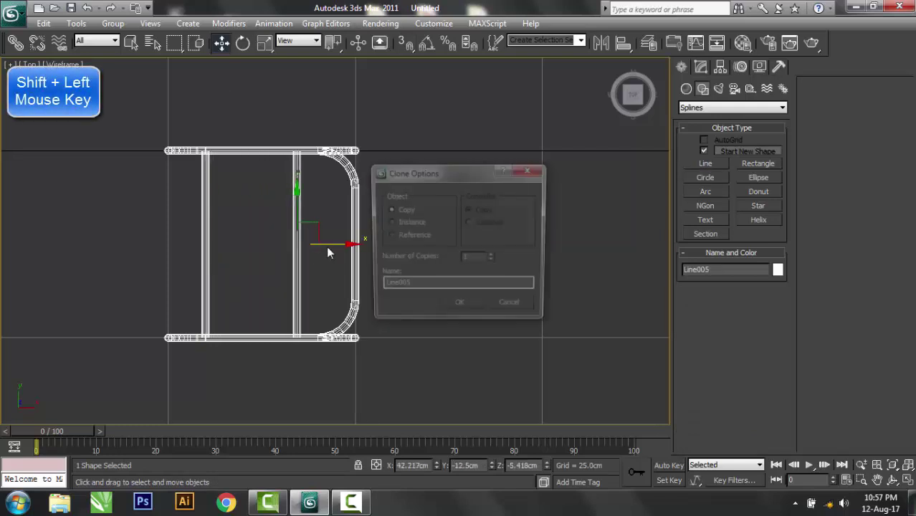
pyautogui.click(463, 305)
pyautogui.hotkey('alt', 'w')
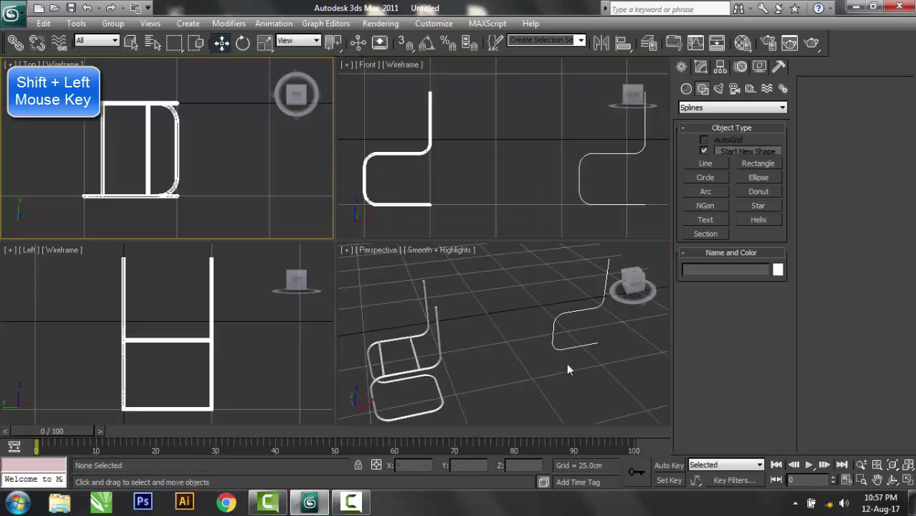
pyautogui.click(490, 389)
pyautogui.hotkey('alt', 'w')
pyautogui.keyDown('alt'); pyautogui.moveTo(347, 385); pyautogui.dragTo(385, 277, button='middle'); pyautogui.keyUp('alt')
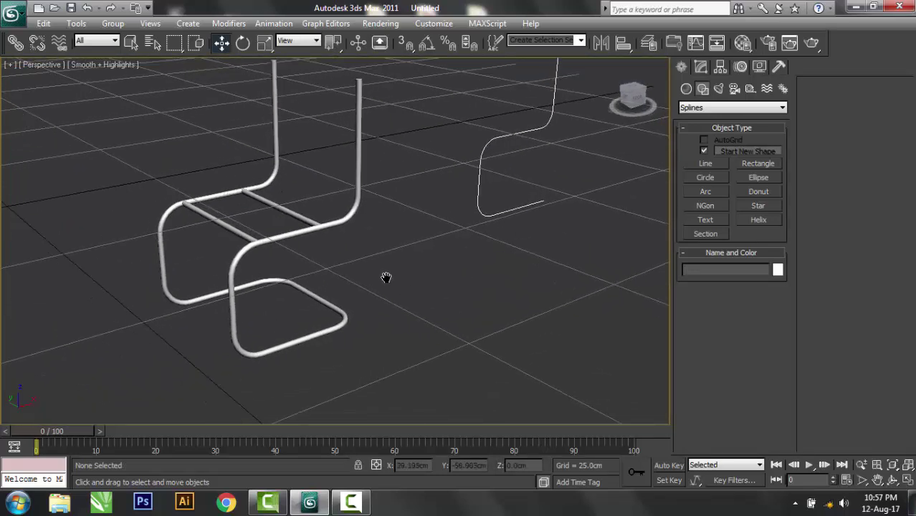
pyautogui.hotkey('shift', 'q')
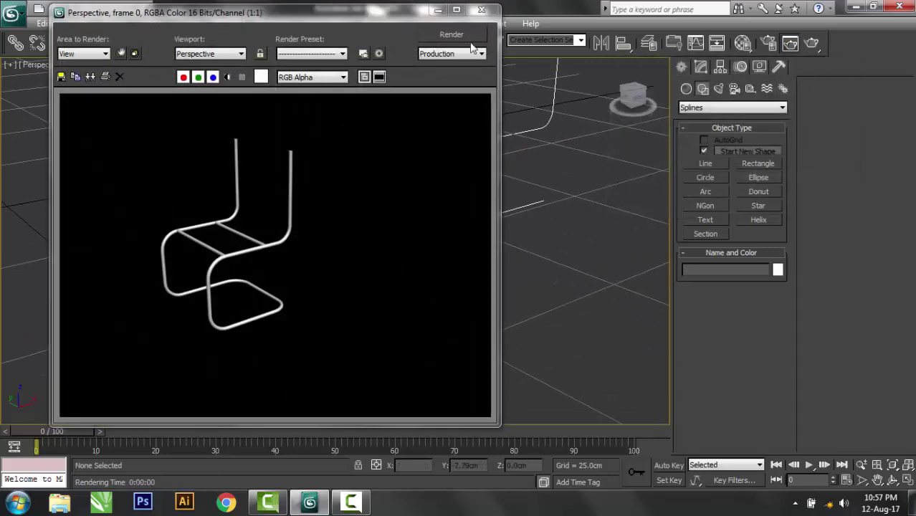
pyautogui.click(481, 9)
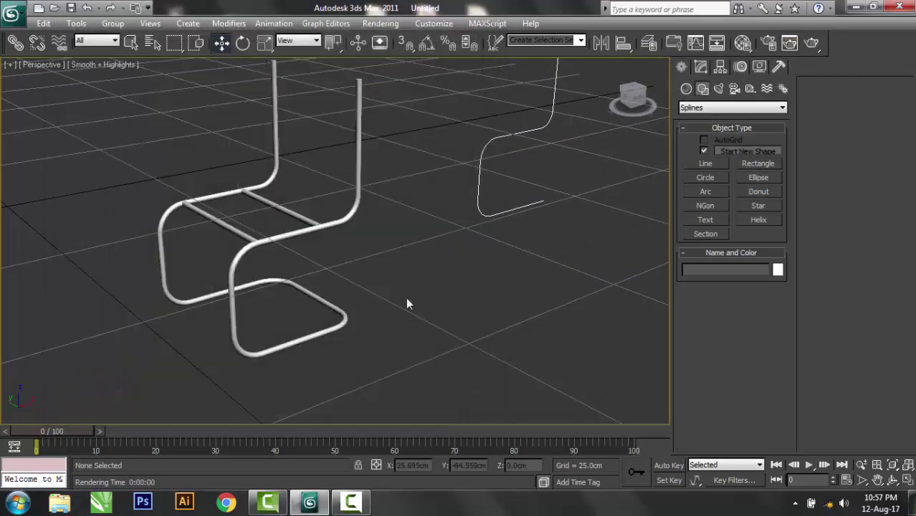
pyautogui.moveTo(406, 304)
pyautogui.keyDown('alt'); pyautogui.mouseDown(button='middle')
pyautogui.moveTo(393, 292)
pyautogui.moveTo(358, 323)
pyautogui.moveTo(368, 302)
pyautogui.mouseUp(button='middle'); pyautogui.keyUp('alt')
pyautogui.click(478, 160)
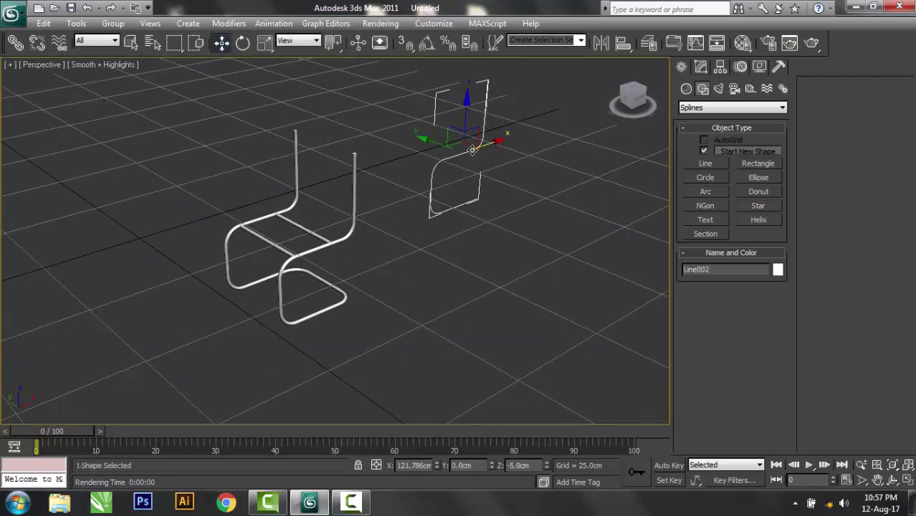
pyautogui.keyDown('alt'); pyautogui.moveTo(539, 253); pyautogui.dragTo(472, 250, button='middle'); pyautogui.keyUp('alt')
pyautogui.hotkey('alt', 'w')
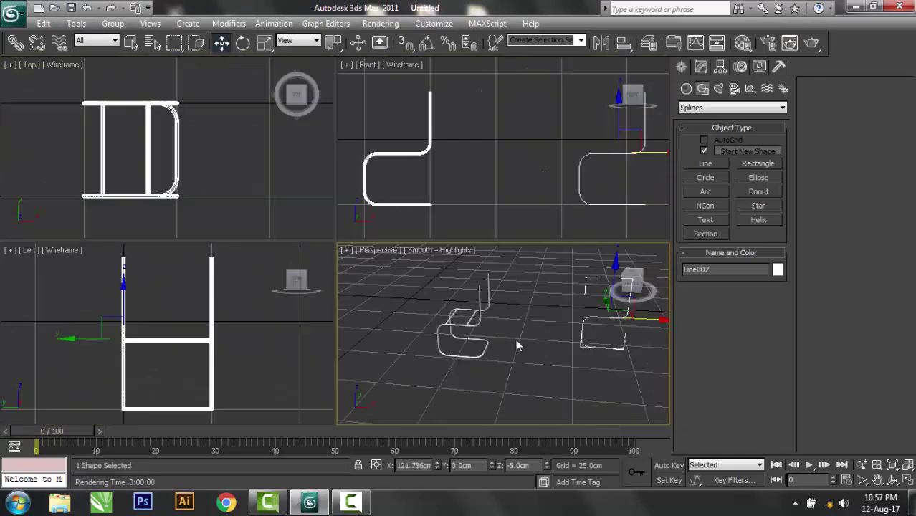
pyautogui.hotkey('alt', 'w')
pyautogui.scroll(3, 466, 321)
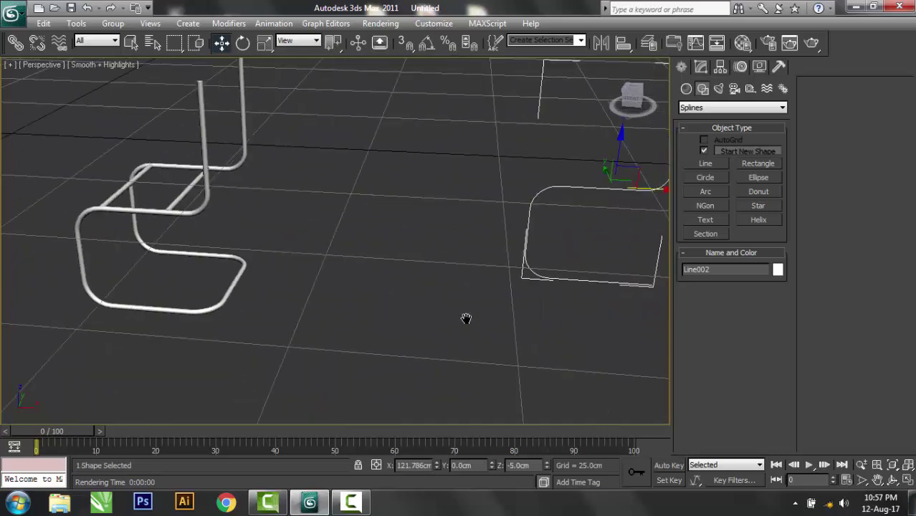
pyautogui.moveTo(466, 321)
pyautogui.mouseDown(button='middle')
pyautogui.moveTo(346, 334)
pyautogui.moveTo(372, 315)
pyautogui.mouseUp(button='middle')
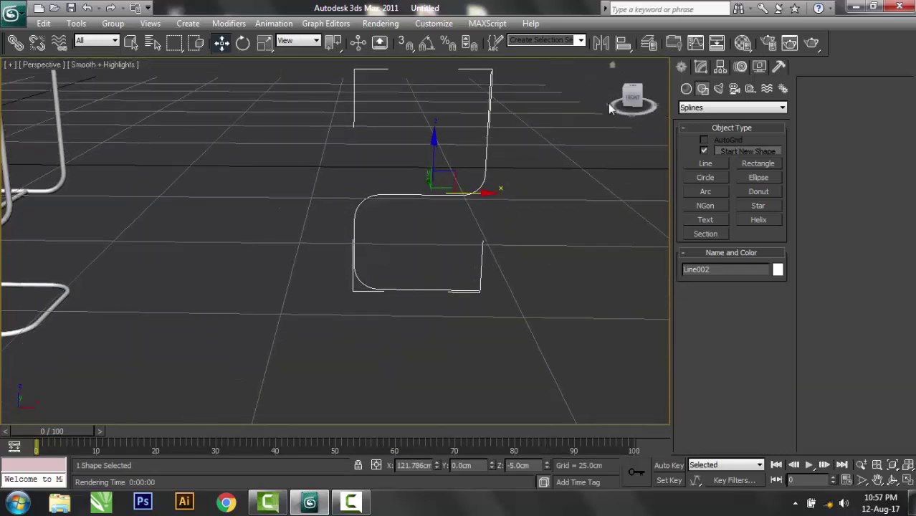
# Step: Delete the three lower-left vertices of Line002 at Vertex level
pyautogui.click(701, 66)
pyautogui.click(714, 286)
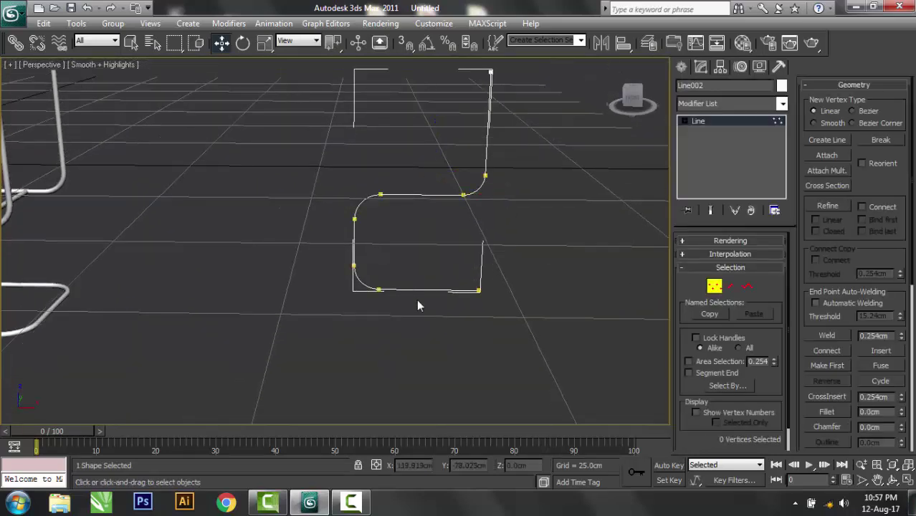
pyautogui.moveTo(328, 259); pyautogui.dragTo(521, 342)
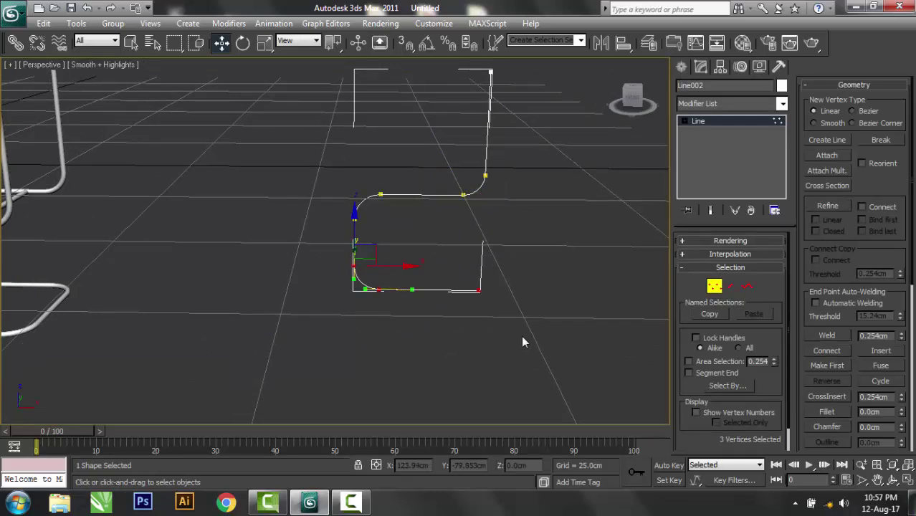
pyautogui.press('Delete')
# Step: Raise Line002's top vertex slightly in the Front view and exit Vertex mode
pyautogui.keyDown('alt'); pyautogui.moveTo(517, 214); pyautogui.dragTo(492, 242, button='middle'); pyautogui.keyUp('alt')
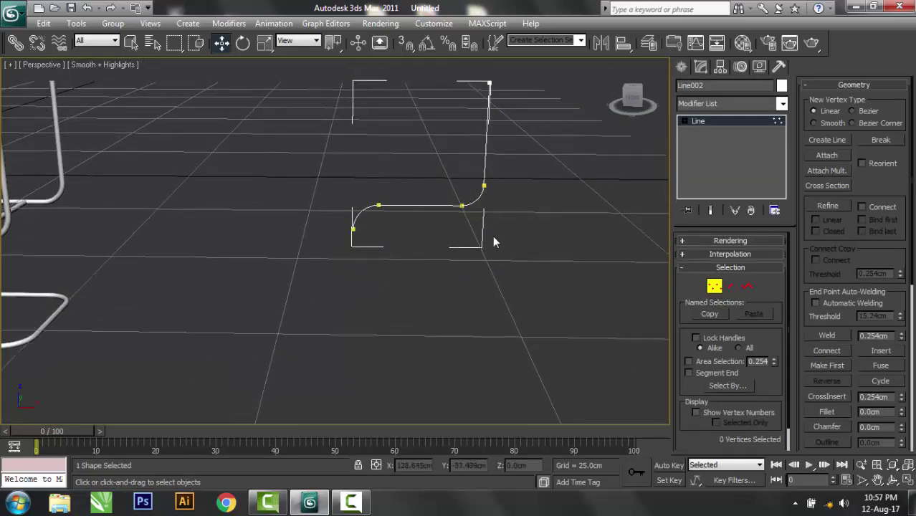
pyautogui.hotkey('alt', 'w')
pyautogui.moveTo(518, 169); pyautogui.dragTo(402, 212, button='middle')
pyautogui.moveTo(533, 106); pyautogui.dragTo(583, 148)
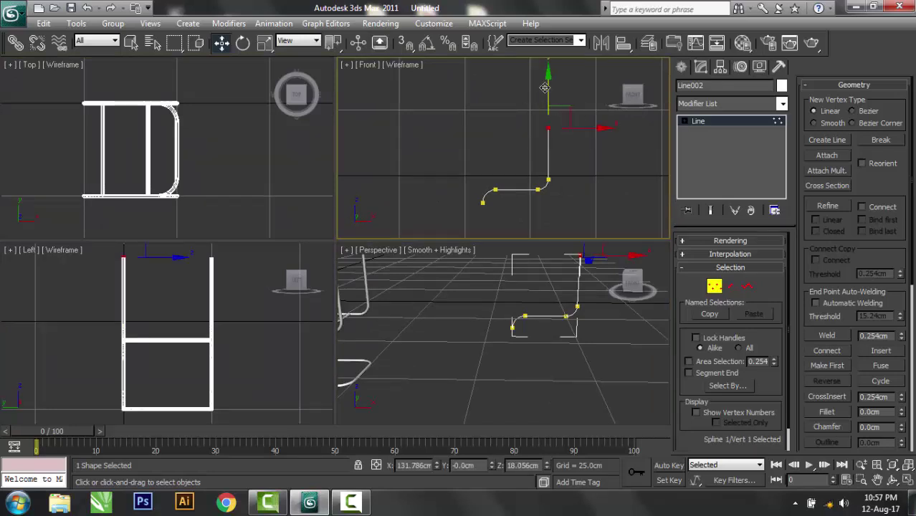
pyautogui.moveTo(545, 87); pyautogui.dragTo(545, 80)
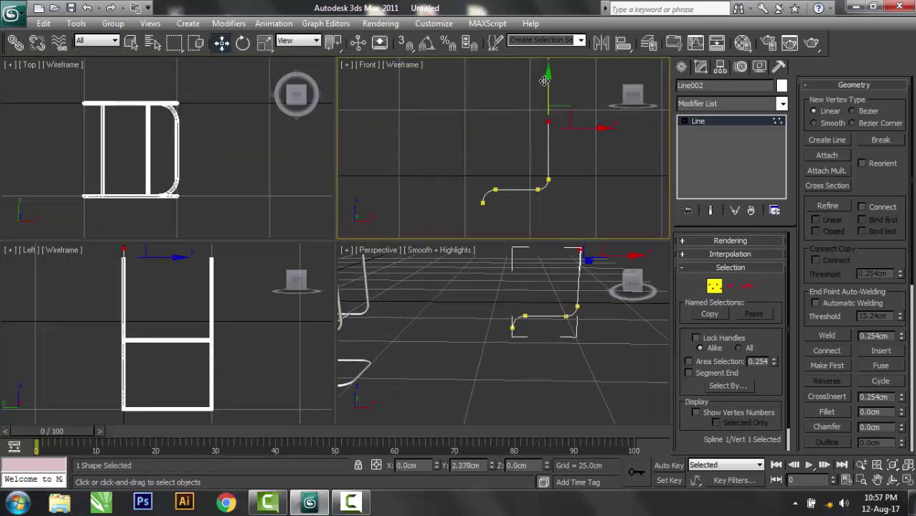
pyautogui.click(715, 287)
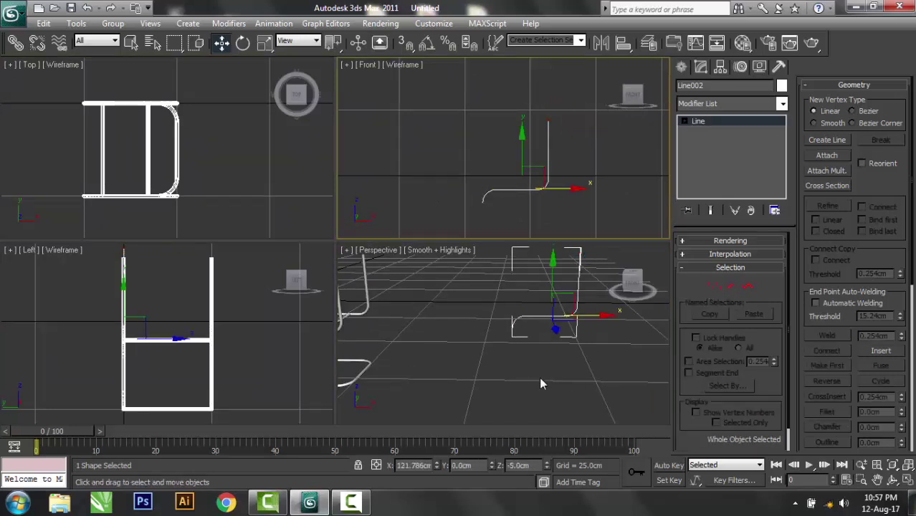
pyautogui.click(708, 104)
# Step: Apply an Extrude modifier to the profile with a 25 cm amount
pyautogui.press('e')
pyautogui.press('e')
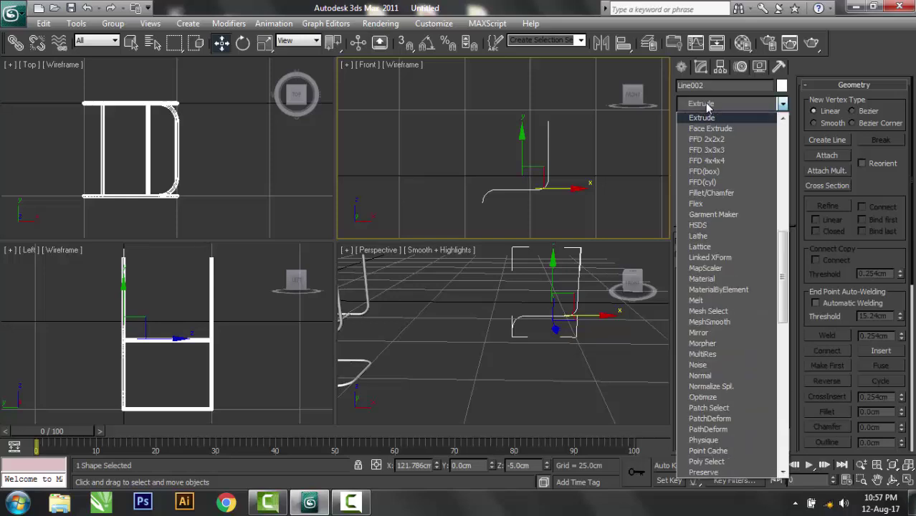
pyautogui.press('Return')
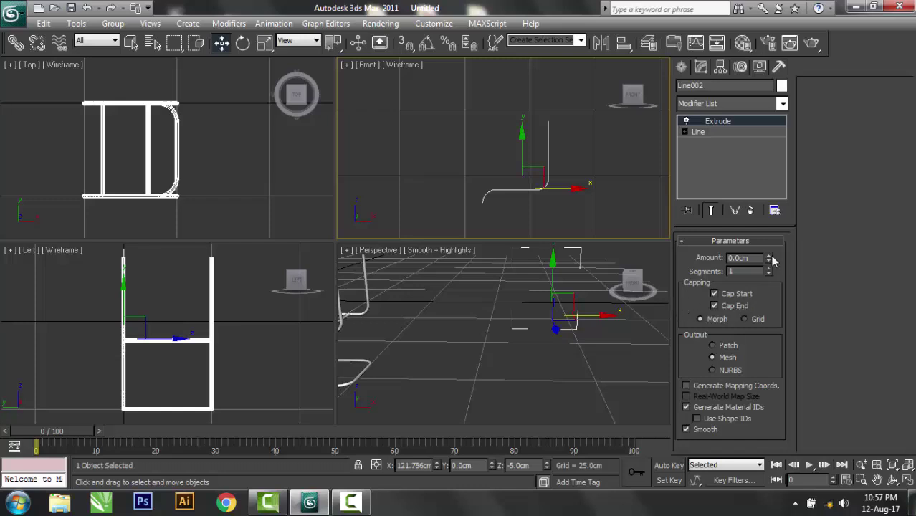
pyautogui.moveTo(769, 260); pyautogui.dragTo(747, 269)
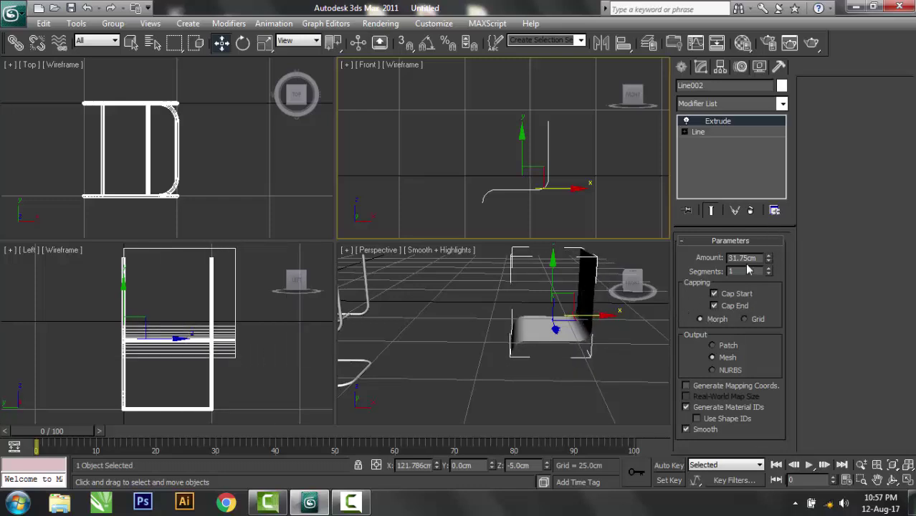
pyautogui.write('25')
pyautogui.press('Return')
# Step: Move the extruded seat shell onto the chair frame in the maximized Perspective view
pyautogui.middleClick(490, 373)
pyautogui.hotkey('alt', 'w')
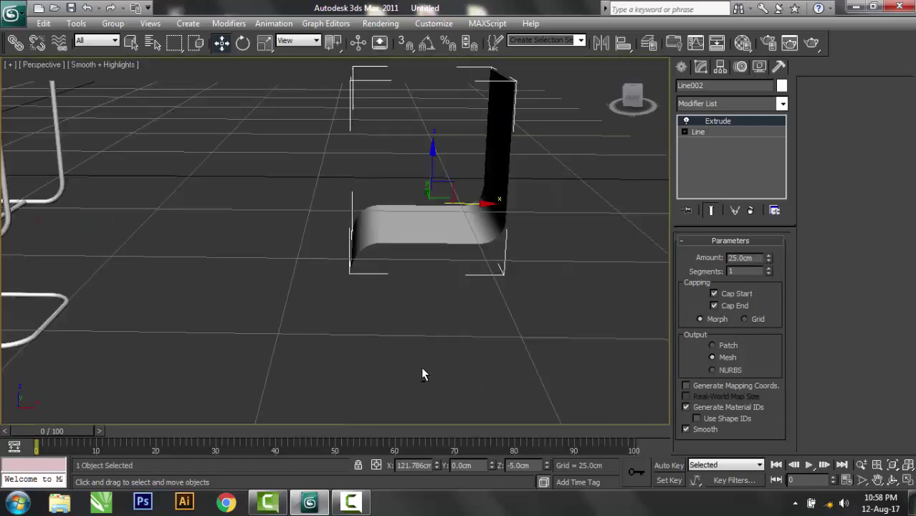
pyautogui.moveTo(423, 375)
pyautogui.keyDown('alt'); pyautogui.mouseDown(button='middle')
pyautogui.moveTo(423, 328)
pyautogui.moveTo(435, 329)
pyautogui.mouseUp(button='middle'); pyautogui.keyUp('alt')
pyautogui.scroll(-5, 435, 329)
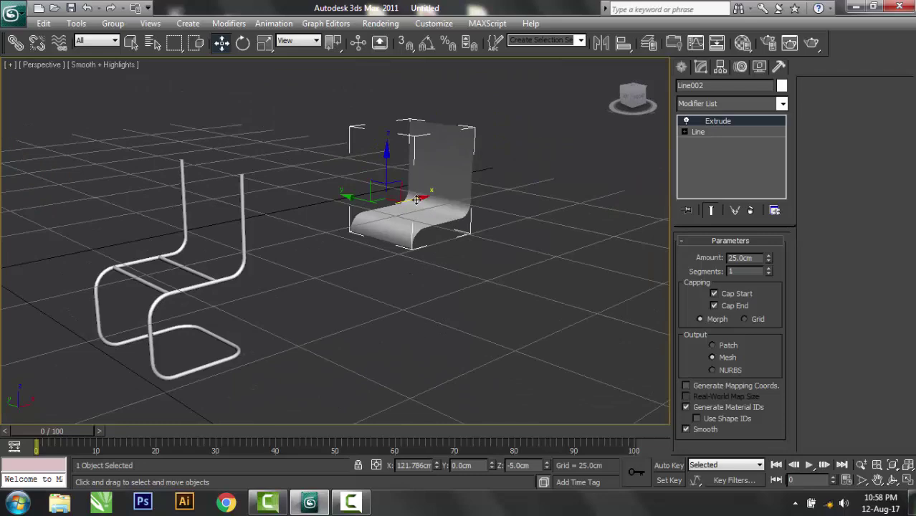
pyautogui.moveTo(414, 202)
pyautogui.mouseDown()
pyautogui.moveTo(192, 282)
pyautogui.moveTo(193, 357)
pyautogui.mouseUp()
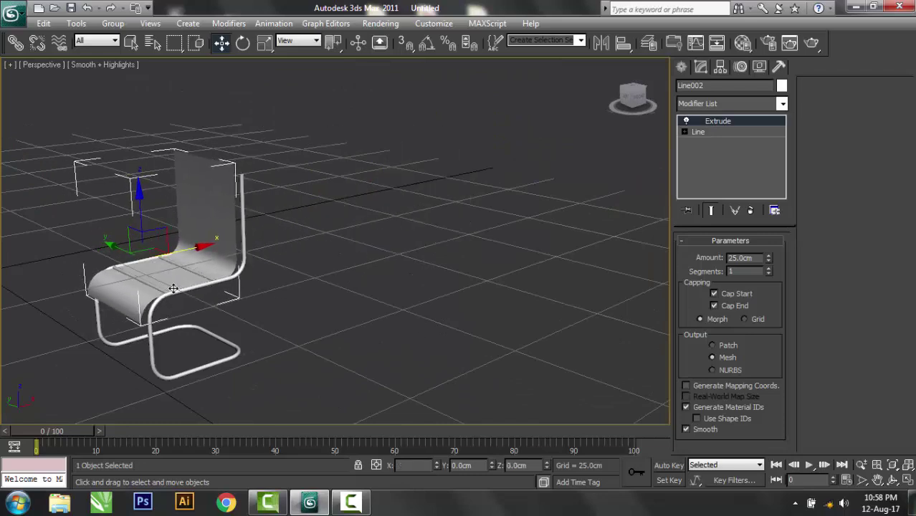
# Step: Lift the seat shell slightly so it sits flush on the tubular frame
pyautogui.moveTo(193, 357)
pyautogui.keyDown('alt'); pyautogui.mouseDown(button='middle')
pyautogui.moveTo(313, 358)
pyautogui.moveTo(293, 359)
pyautogui.moveTo(445, 323)
pyautogui.moveTo(408, 328)
pyautogui.moveTo(275, 242)
pyautogui.mouseUp(button='middle'); pyautogui.keyUp('alt')
pyautogui.scroll(3, 409, 328)
pyautogui.moveTo(276, 242); pyautogui.dragTo(275, 238)
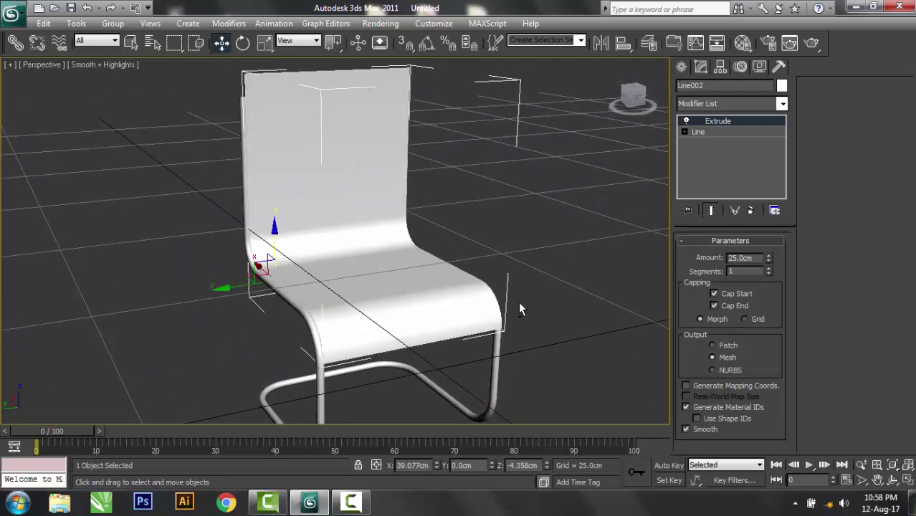
pyautogui.scroll(3, 518, 301)
pyautogui.scroll(3, 503, 302)
pyautogui.scroll(3, 481, 307)
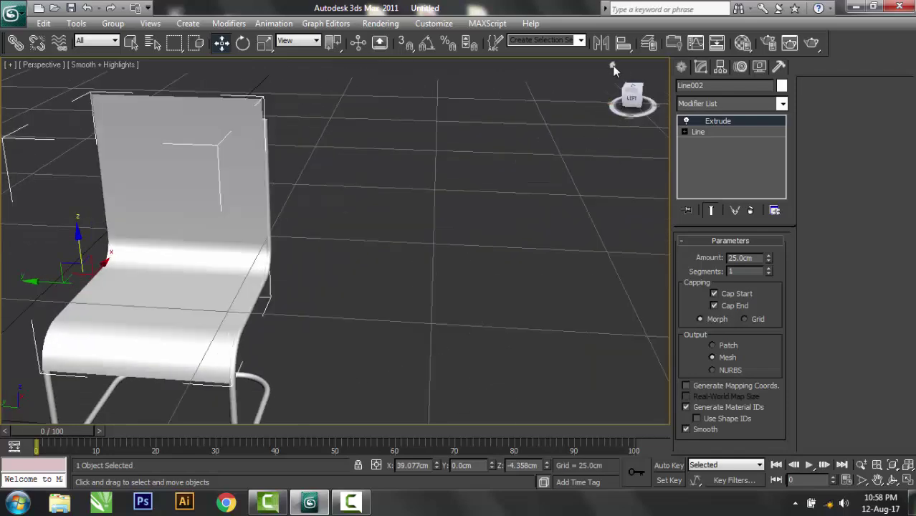
pyautogui.scroll(-3, 606, 74)
pyautogui.scroll(-3, 429, 303)
pyautogui.scroll(2, 384, 331)
pyautogui.scroll(3, 385, 338)
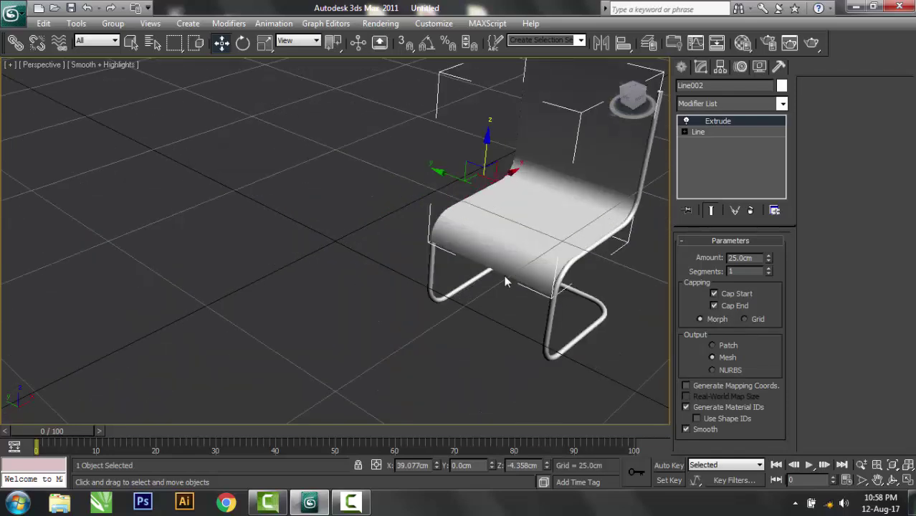
pyautogui.keyDown('alt'); pyautogui.moveTo(504, 275); pyautogui.dragTo(372, 351, button='middle'); pyautogui.keyUp('alt')
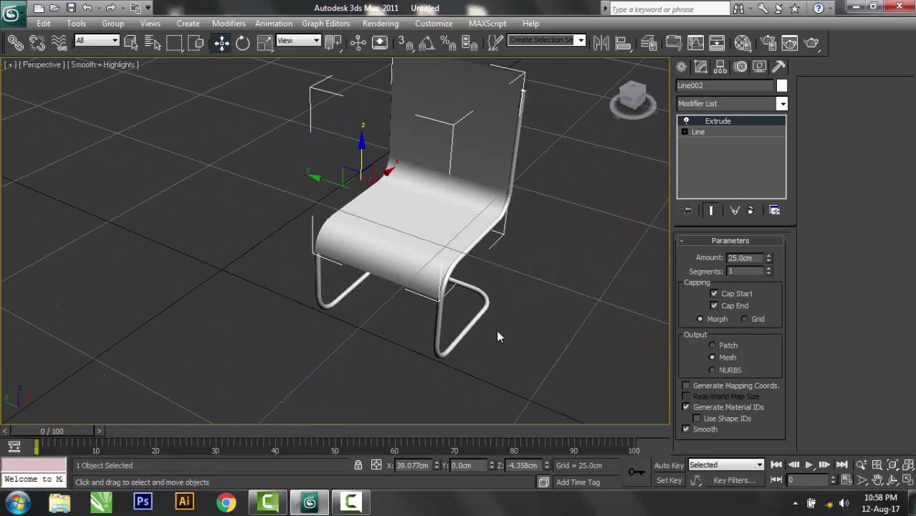
pyautogui.keyDown('alt'); pyautogui.moveTo(496, 330); pyautogui.dragTo(484, 294, button='middle'); pyautogui.keyUp('alt')
# Step: In the maximized, zoom-extended Front view, nudge Line002 slightly right along X
pyautogui.hotkey('alt', 'w')
pyautogui.click(585, 168)
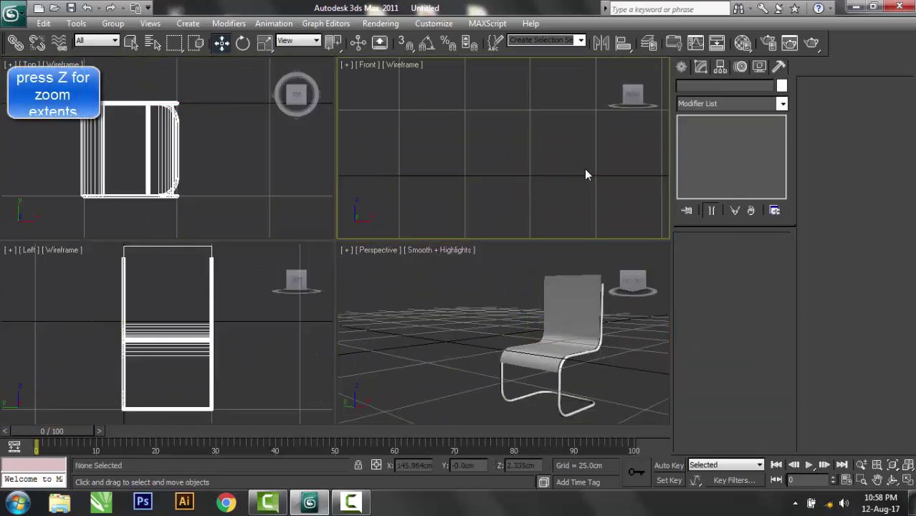
pyautogui.press('z')
pyautogui.hotkey('alt', 'w')
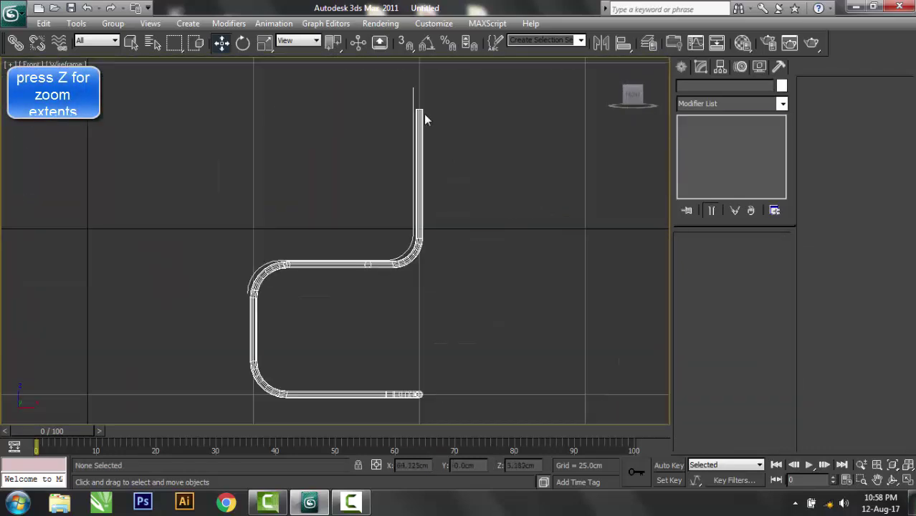
pyautogui.click(413, 94)
pyautogui.scroll(2, 474, 261)
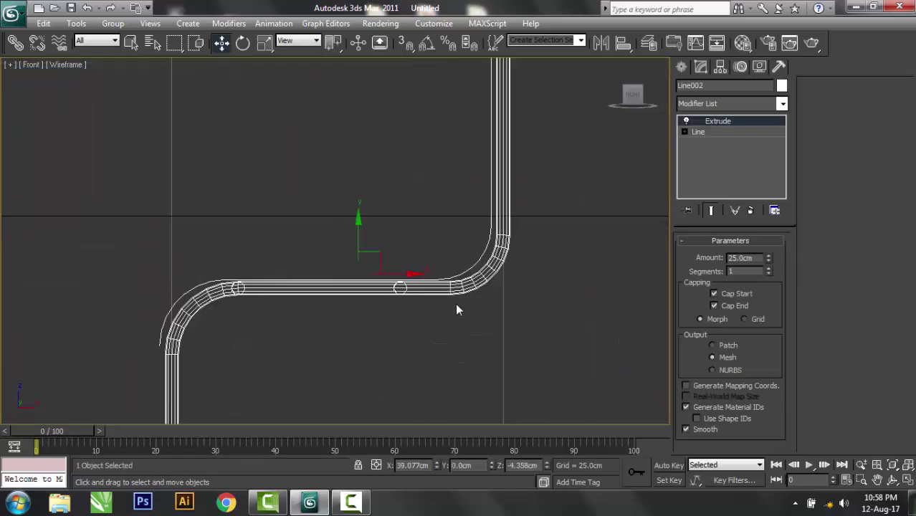
pyautogui.moveTo(407, 272); pyautogui.dragTo(420, 268)
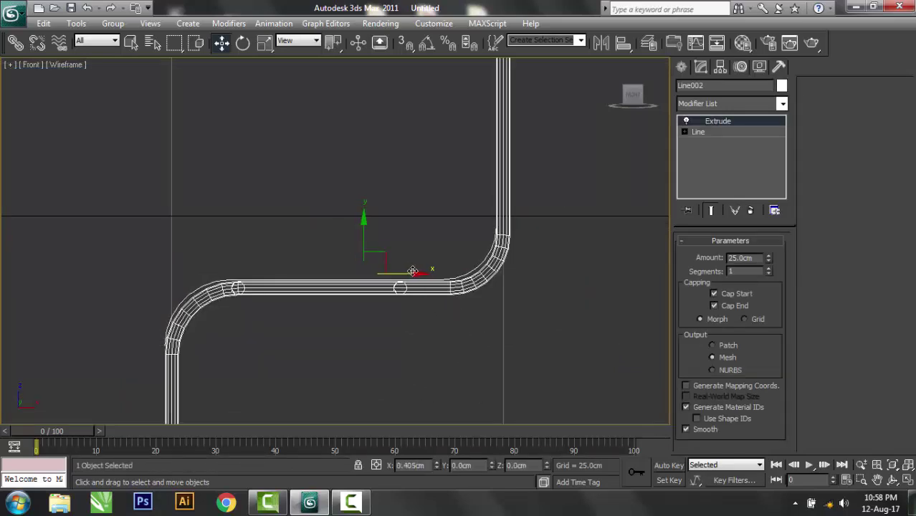
# Step: Add a Shell modifier to the seat with a 1.0 cm outer amount
pyautogui.hotkey('alt', 'w')
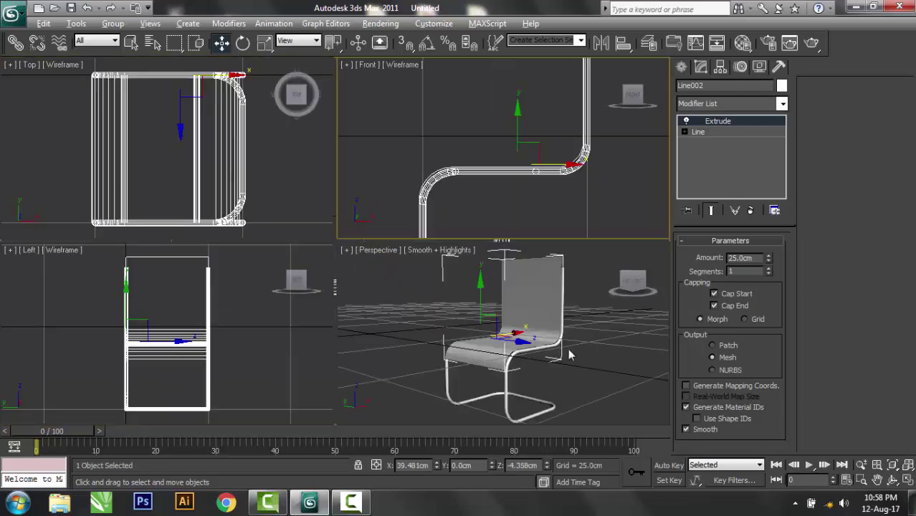
pyautogui.click(592, 356)
pyautogui.click(532, 305)
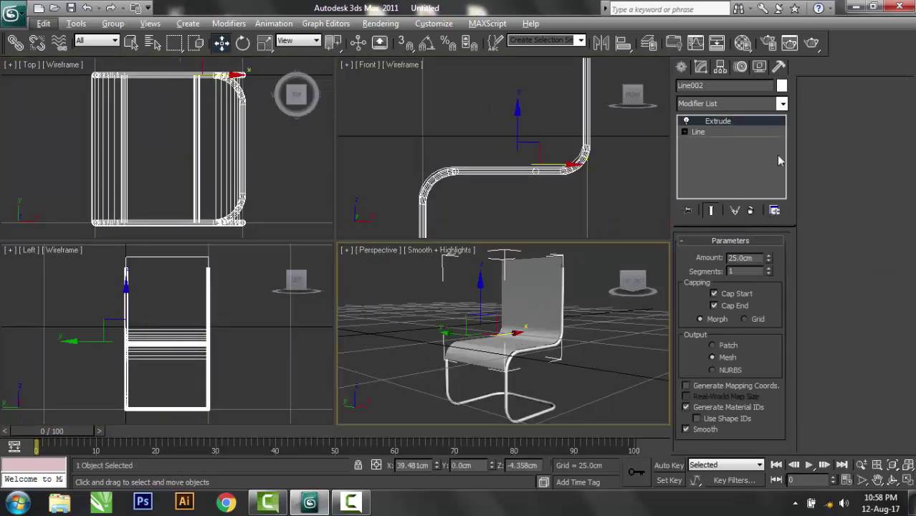
pyautogui.click(726, 102)
pyautogui.press('s')
pyautogui.press('Return')
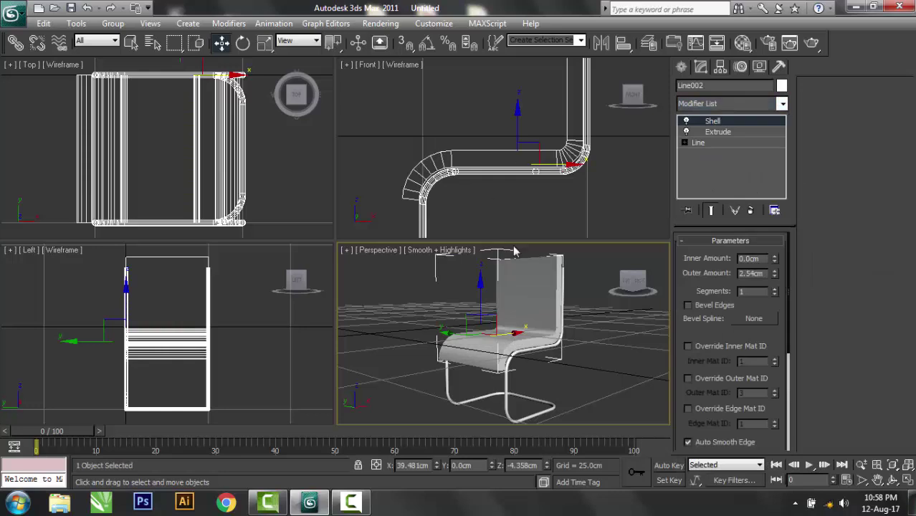
pyautogui.click(752, 273)
pyautogui.write('1')
pyautogui.press('Return')
# Step: Nudge the thickened seat slightly along X while checking it in the enlarged Perspective view
pyautogui.hotkey('alt', 'w')
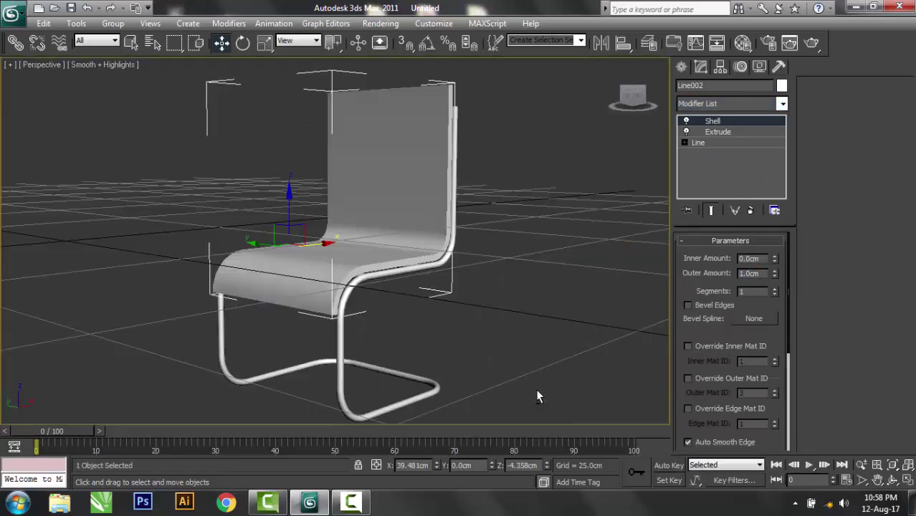
pyautogui.keyDown('alt'); pyautogui.moveTo(487, 342); pyautogui.dragTo(436, 350, button='middle'); pyautogui.keyUp('alt')
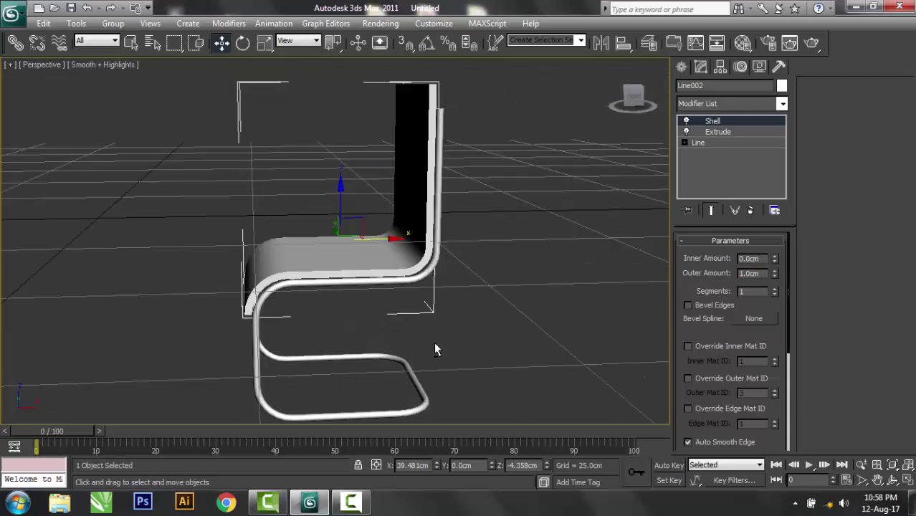
pyautogui.moveTo(377, 237); pyautogui.dragTo(379, 237)
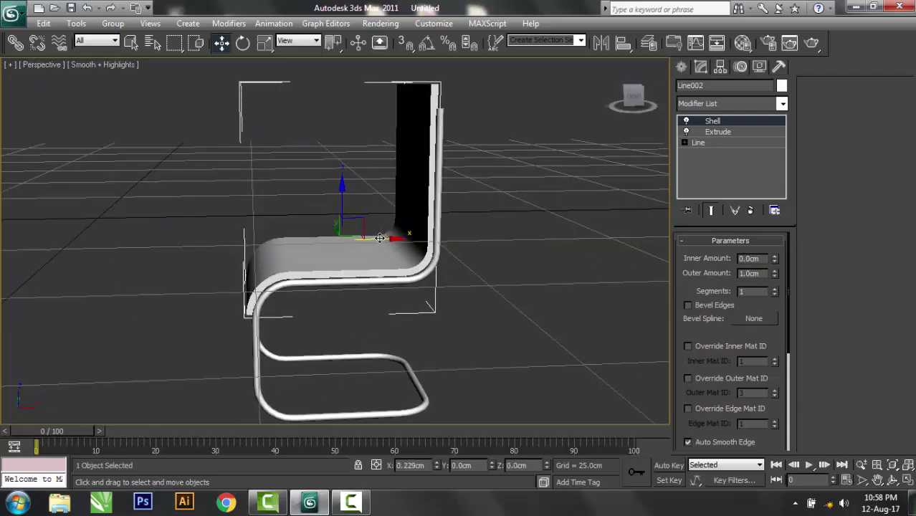
pyautogui.moveTo(407, 343)
pyautogui.keyDown('alt'); pyautogui.mouseDown(button='middle')
pyautogui.moveTo(504, 342)
pyautogui.moveTo(489, 342)
pyautogui.moveTo(545, 352)
pyautogui.moveTo(522, 364)
pyautogui.moveTo(482, 361)
pyautogui.mouseUp(button='middle'); pyautogui.keyUp('alt')
# Step: Add Edit Poly to the seat at Edge level and turn on Edged Faces display
pyautogui.click(722, 105)
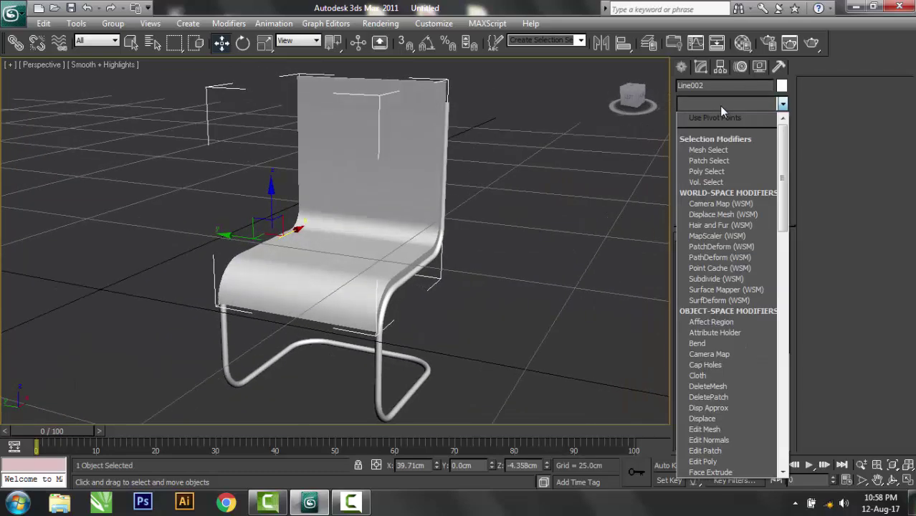
pyautogui.write('esh')
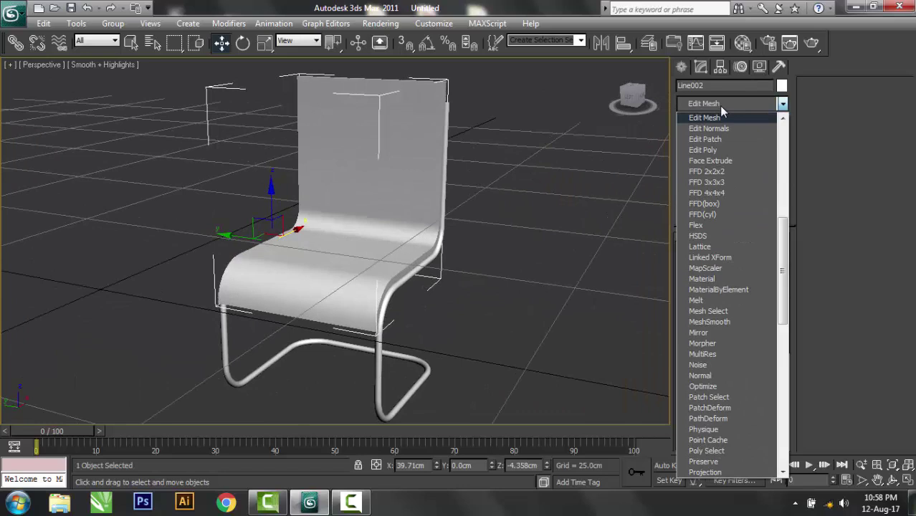
pyautogui.click(706, 150)
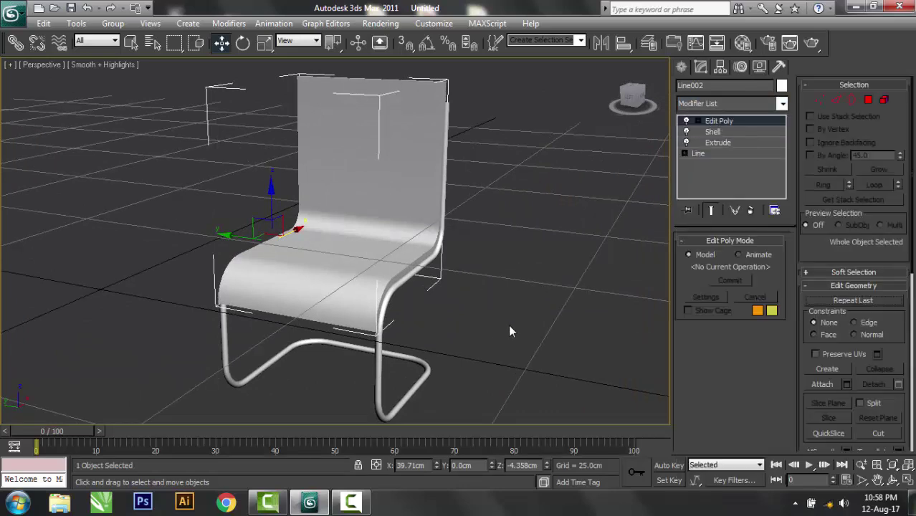
pyautogui.click(840, 100)
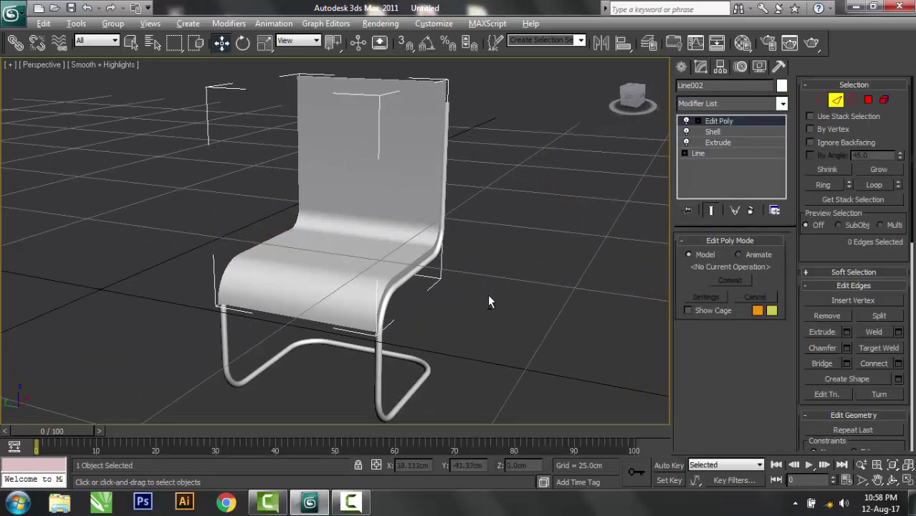
pyautogui.moveTo(487, 294)
pyautogui.keyDown('alt'); pyautogui.mouseDown(button='middle')
pyautogui.moveTo(440, 296)
pyautogui.moveTo(464, 311)
pyautogui.moveTo(461, 302)
pyautogui.mouseUp(button='middle'); pyautogui.keyUp('alt')
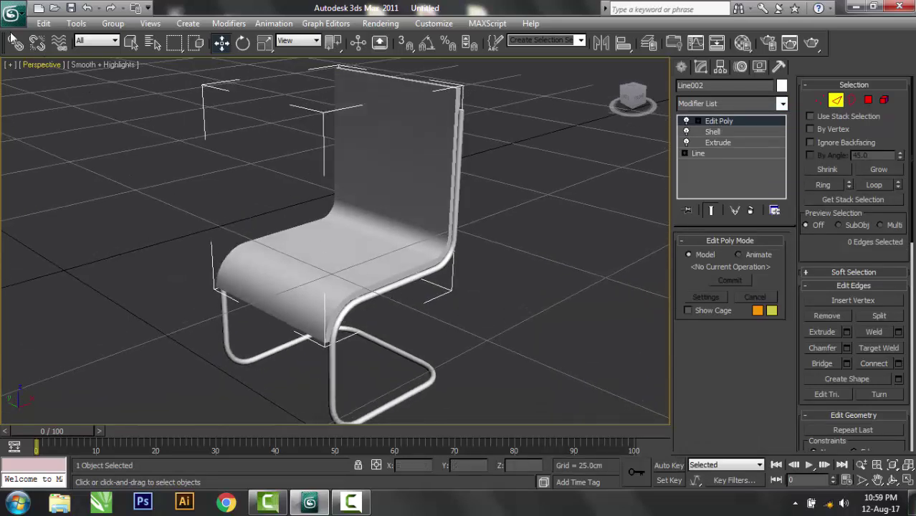
pyautogui.click(91, 65)
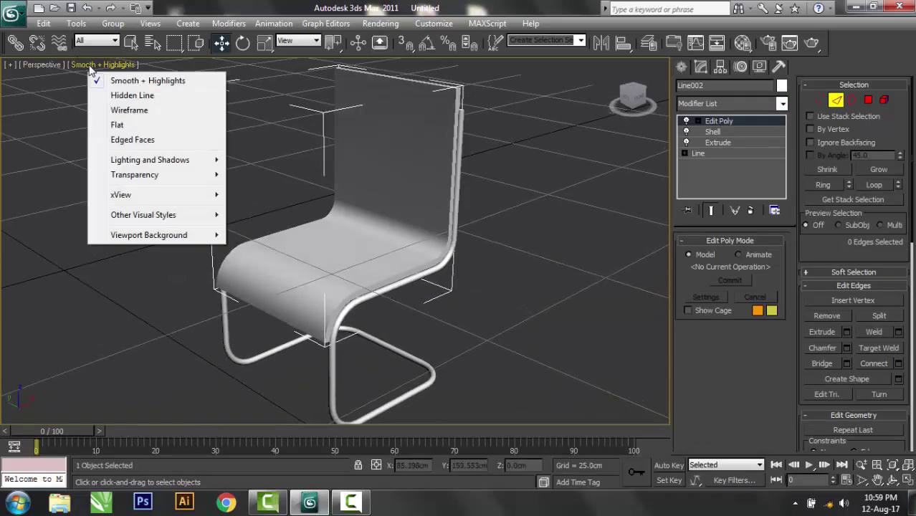
pyautogui.click(132, 139)
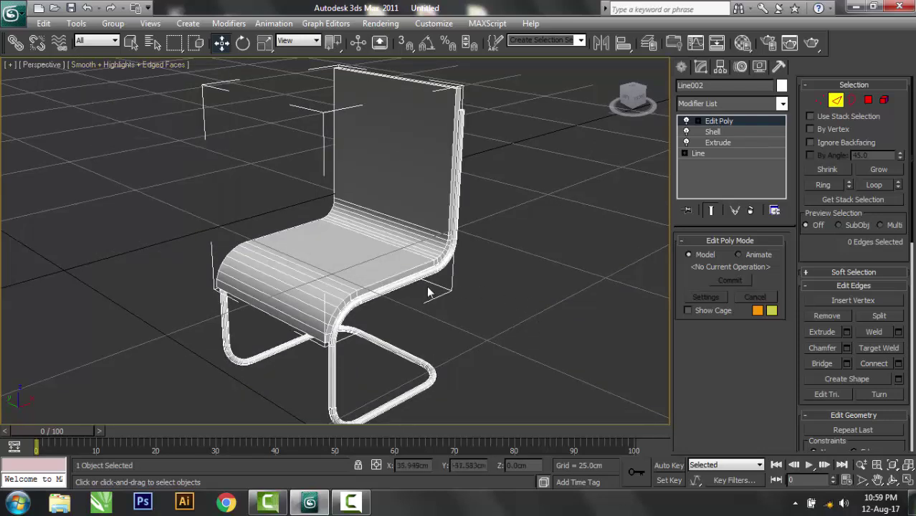
# Step: Select the two seat rim edges and Loop them into 32 rim edges
pyautogui.moveTo(410, 309)
pyautogui.keyDown('alt'); pyautogui.mouseDown(button='middle')
pyautogui.moveTo(419, 314)
pyautogui.moveTo(400, 278)
pyautogui.mouseUp(button='middle'); pyautogui.keyUp('alt')
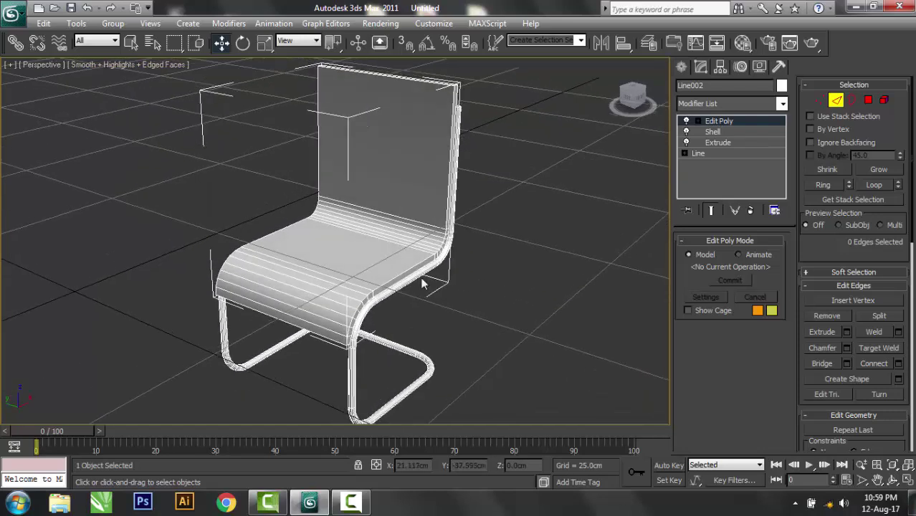
pyautogui.click(397, 276)
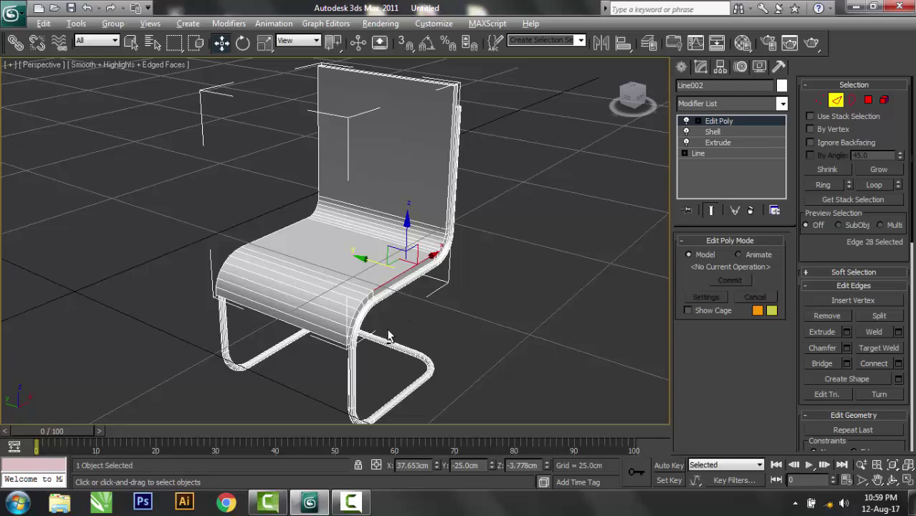
pyautogui.moveTo(388, 337)
pyautogui.keyDown('alt'); pyautogui.mouseDown(button='middle')
pyautogui.moveTo(465, 329)
pyautogui.moveTo(284, 274)
pyautogui.mouseUp(button='middle'); pyautogui.keyUp('alt')
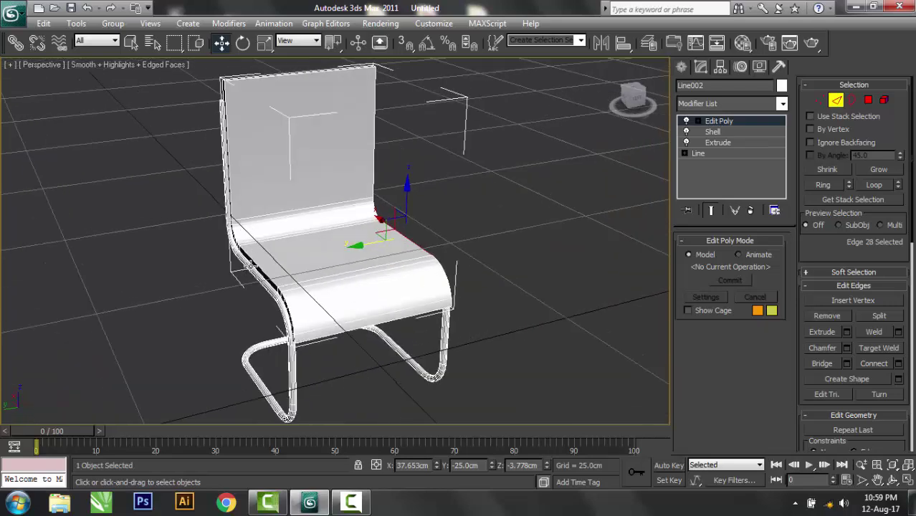
pyautogui.keyDown('ctrl'); pyautogui.click(264, 271); pyautogui.keyUp('ctrl')
pyautogui.moveTo(482, 297)
pyautogui.keyDown('alt'); pyautogui.mouseDown(button='middle')
pyautogui.moveTo(483, 289)
pyautogui.moveTo(433, 269)
pyautogui.moveTo(431, 277)
pyautogui.mouseUp(button='middle'); pyautogui.keyUp('alt')
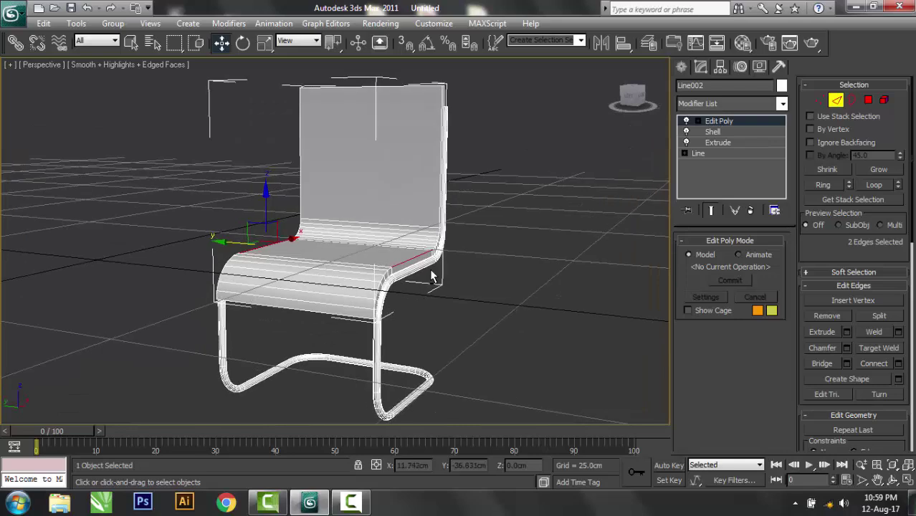
pyautogui.click(876, 187)
pyautogui.keyDown('alt'); pyautogui.moveTo(539, 310); pyautogui.dragTo(489, 331, button='middle'); pyautogui.keyUp('alt')
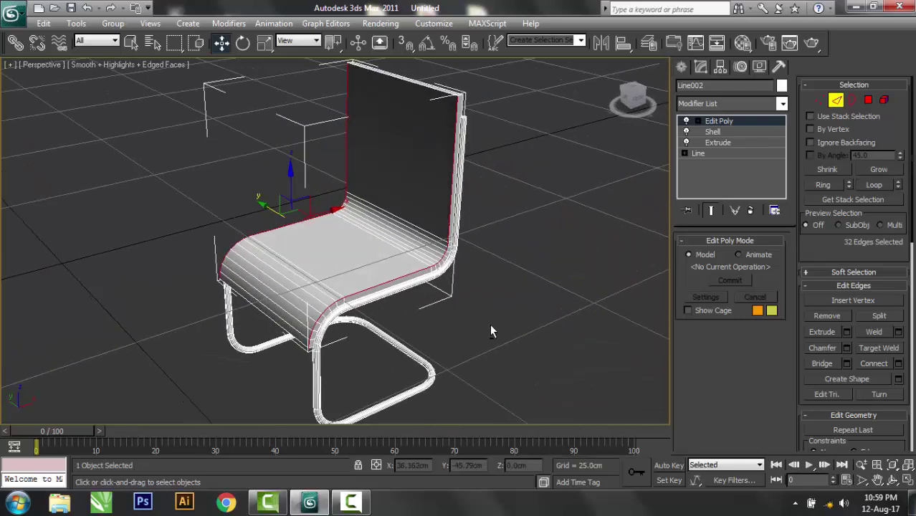
# Step: Chamfer the 64 rim edges by 1.0 cm with 10 segments
pyautogui.click(846, 348)
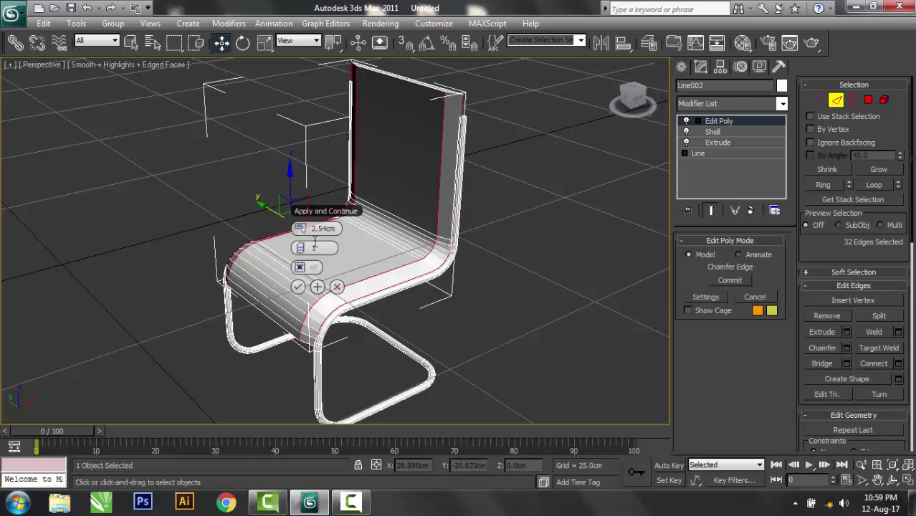
pyautogui.moveTo(301, 228)
pyautogui.mouseDown()
pyautogui.moveTo(301, 248)
pyautogui.moveTo(323, 255)
pyautogui.mouseUp()
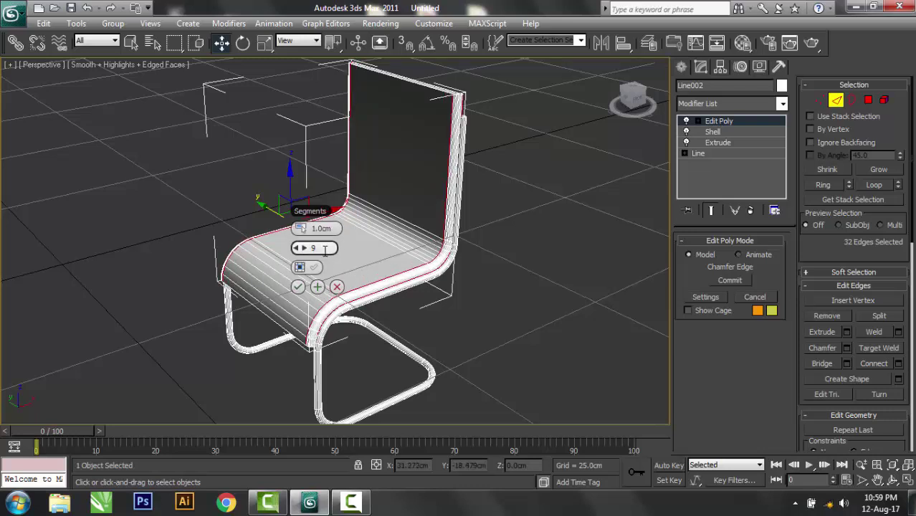
pyautogui.write('0')
pyautogui.press('Return')
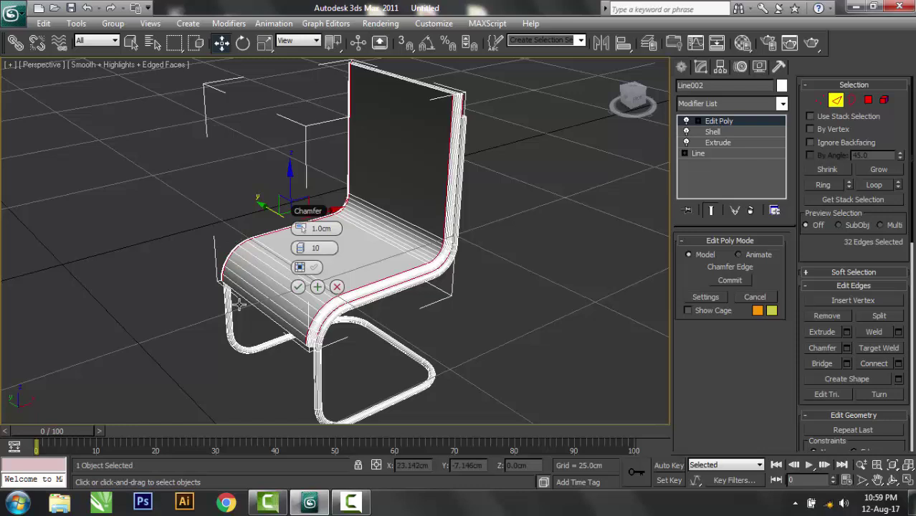
pyautogui.click(298, 287)
pyautogui.scroll(4, 476, 347)
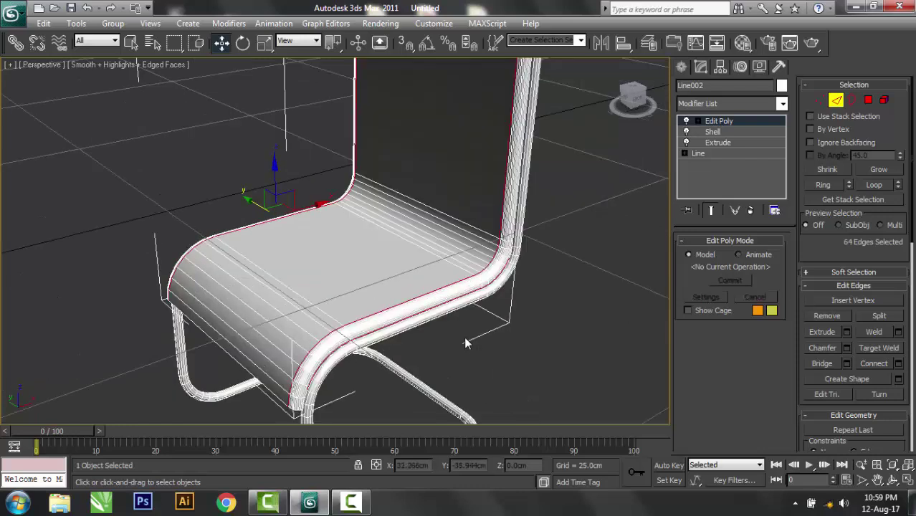
pyautogui.moveTo(470, 338)
pyautogui.mouseDown(button='middle')
pyautogui.moveTo(545, 354)
pyautogui.moveTo(519, 333)
pyautogui.moveTo(528, 337)
pyautogui.mouseUp(button='middle')
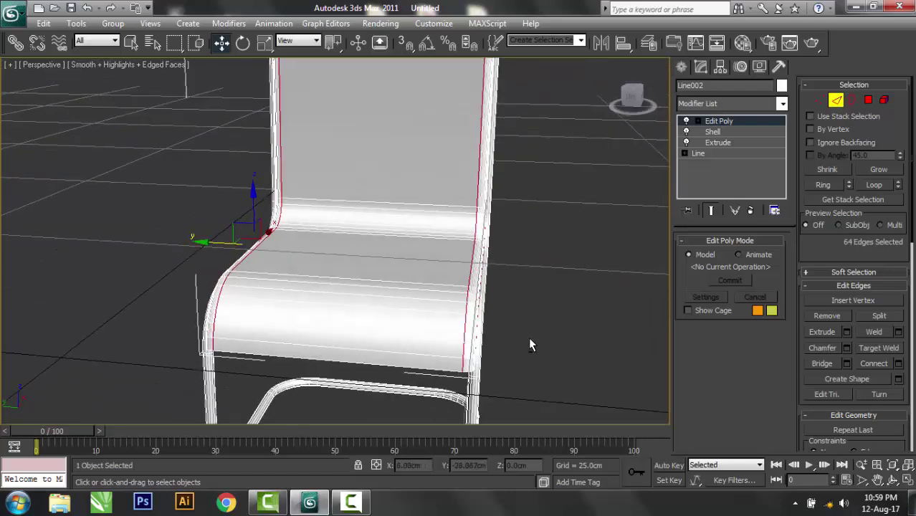
# Step: Exit Edge level, deselect, and zoom out to a three-quarter view of the chair
pyautogui.click(841, 103)
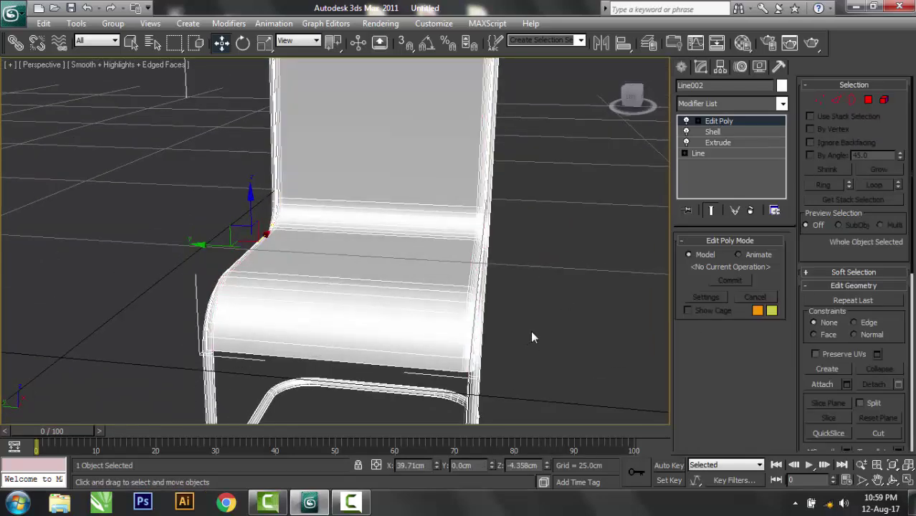
pyautogui.click(530, 331)
pyautogui.scroll(-3, 531, 332)
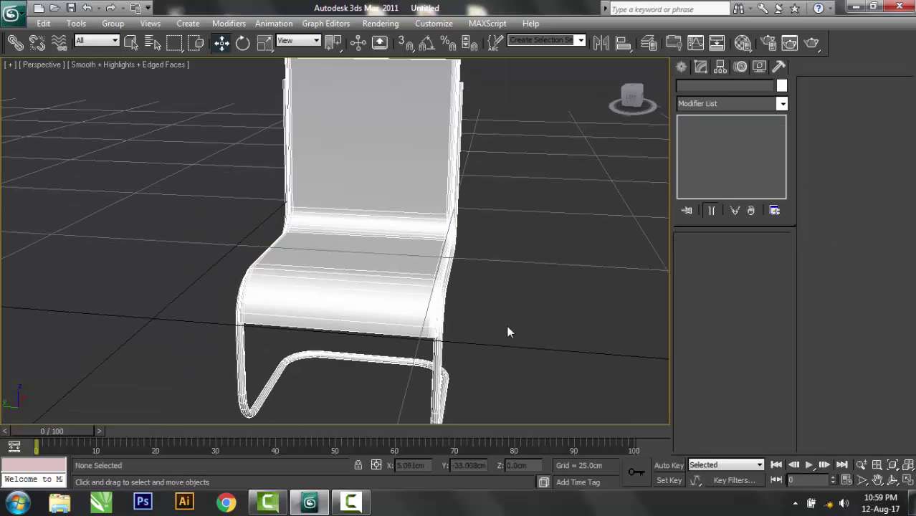
pyautogui.keyDown('alt'); pyautogui.moveTo(507, 331); pyautogui.dragTo(493, 332, button='middle'); pyautogui.keyUp('alt')
# Step: Connect the ring of edges across the seat with 10 new segments in the side view
pyautogui.hotkey('alt', 'w')
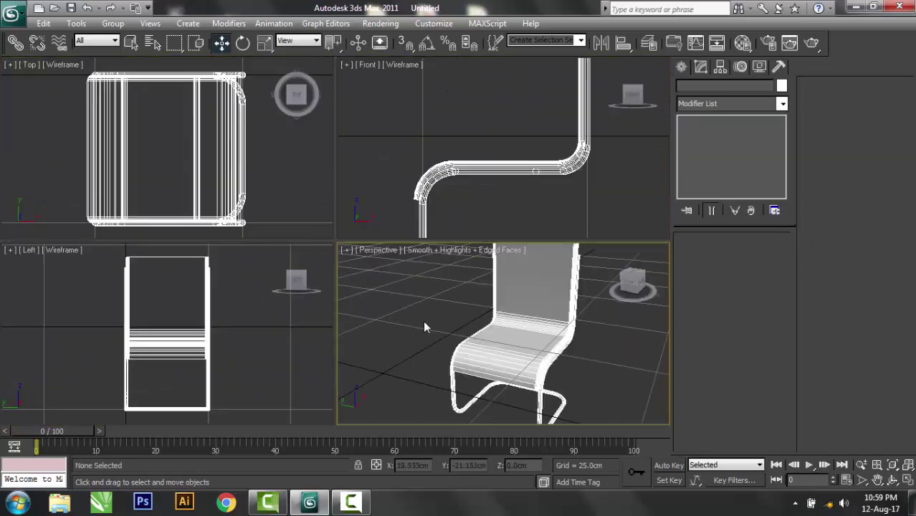
pyautogui.click(545, 278)
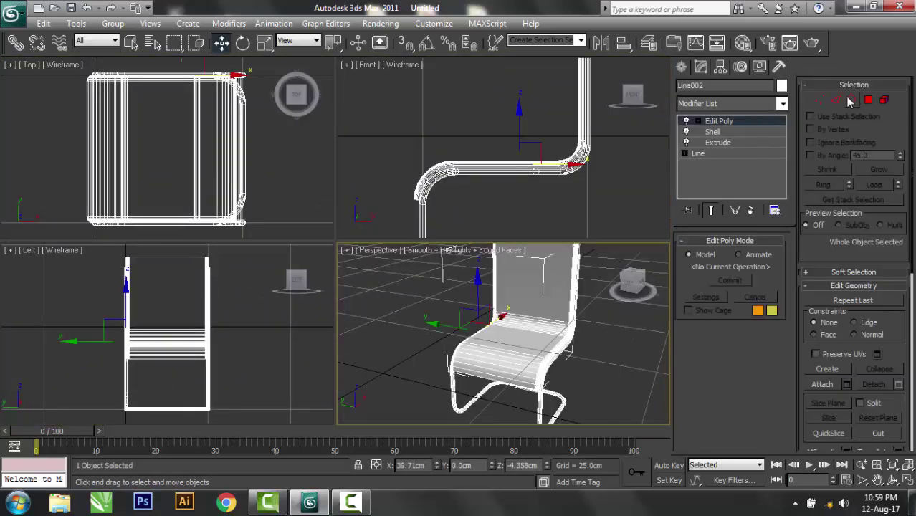
pyautogui.click(836, 100)
pyautogui.click(157, 252)
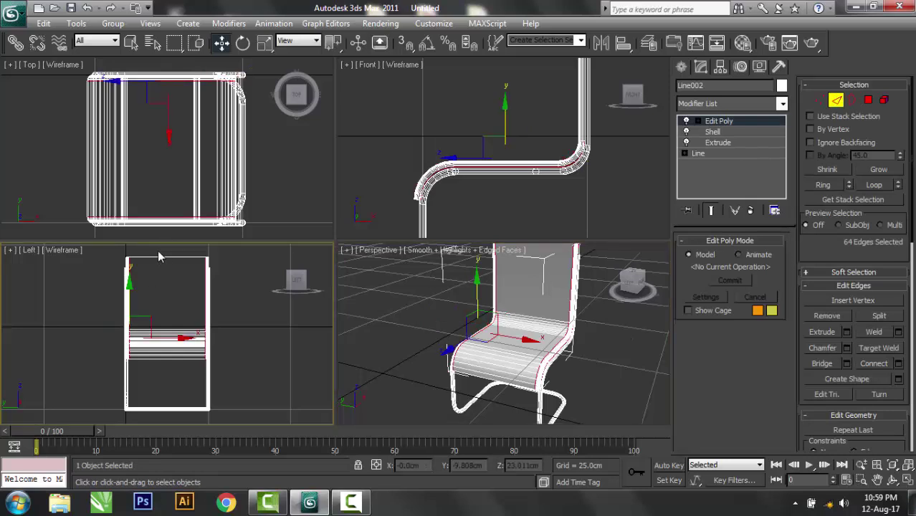
pyautogui.moveTo(157, 252); pyautogui.dragTo(167, 387)
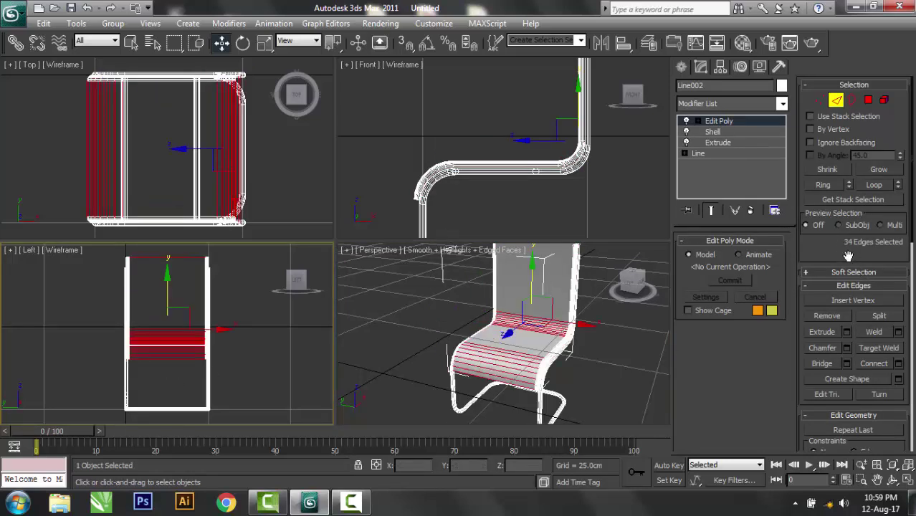
pyautogui.click(899, 364)
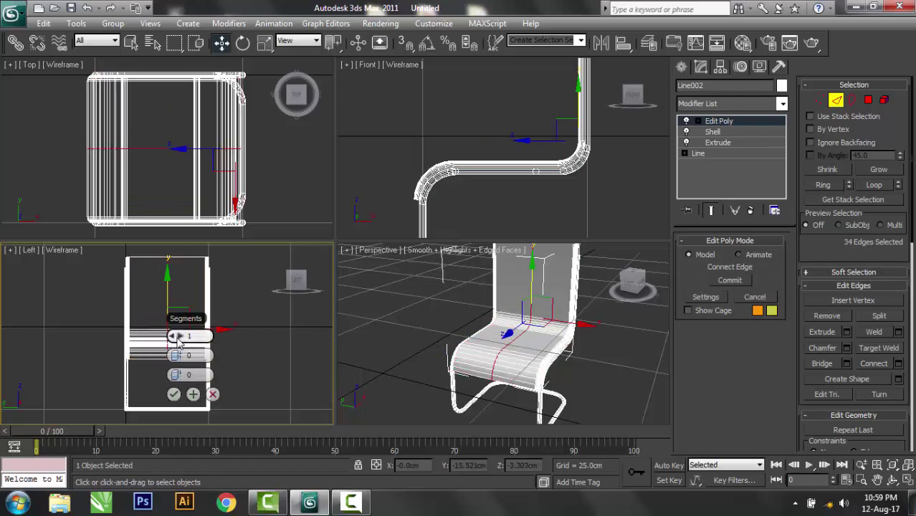
pyautogui.moveTo(179, 336); pyautogui.dragTo(200, 338)
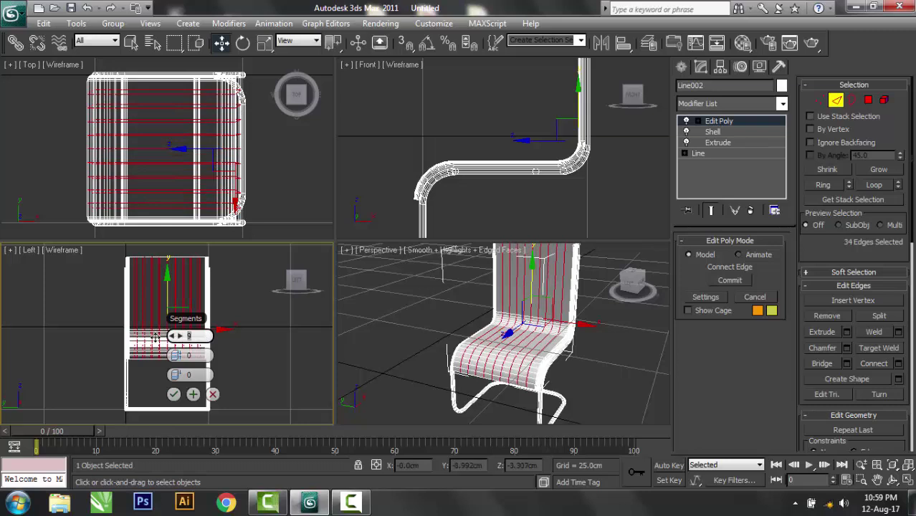
pyautogui.click(173, 395)
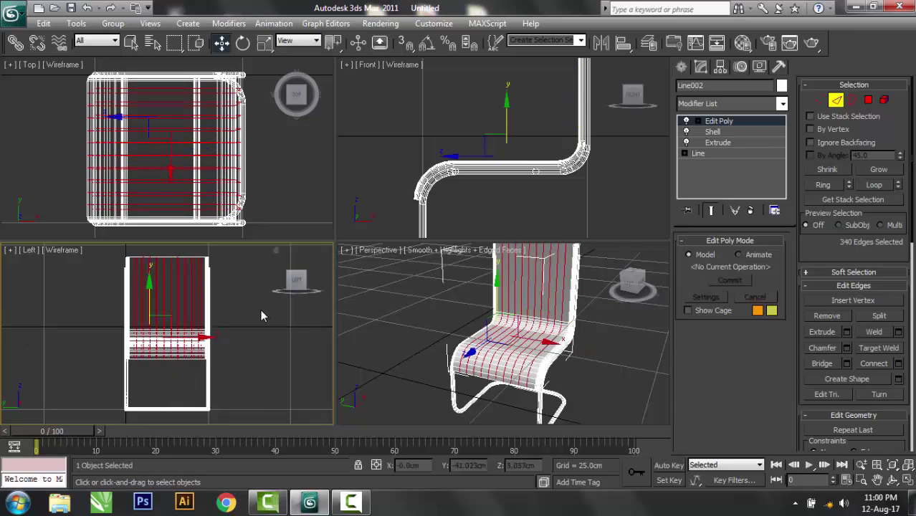
# Step: Connect the edges along the chair back with 10 segments
pyautogui.rightClick(560, 334)
pyautogui.hotkey('alt', 'w')
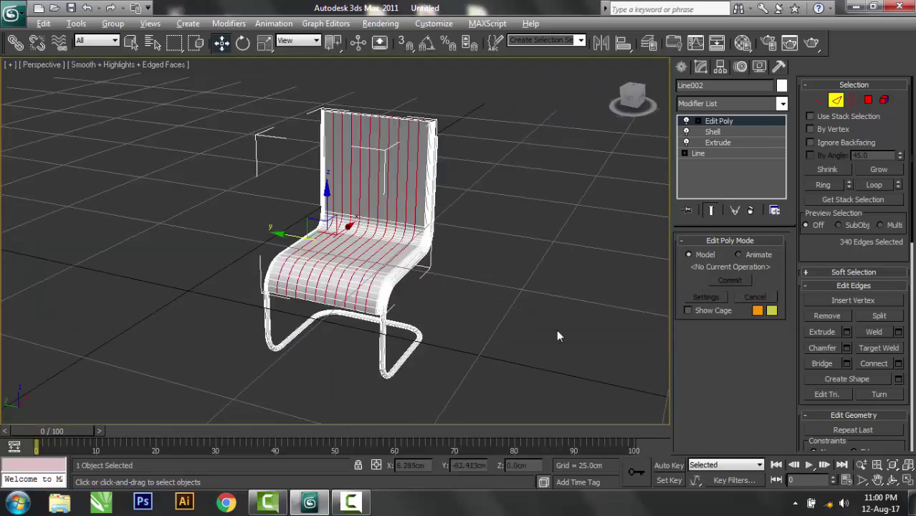
pyautogui.keyDown('alt'); pyautogui.moveTo(539, 300); pyautogui.dragTo(526, 303, button='middle'); pyautogui.keyUp('alt')
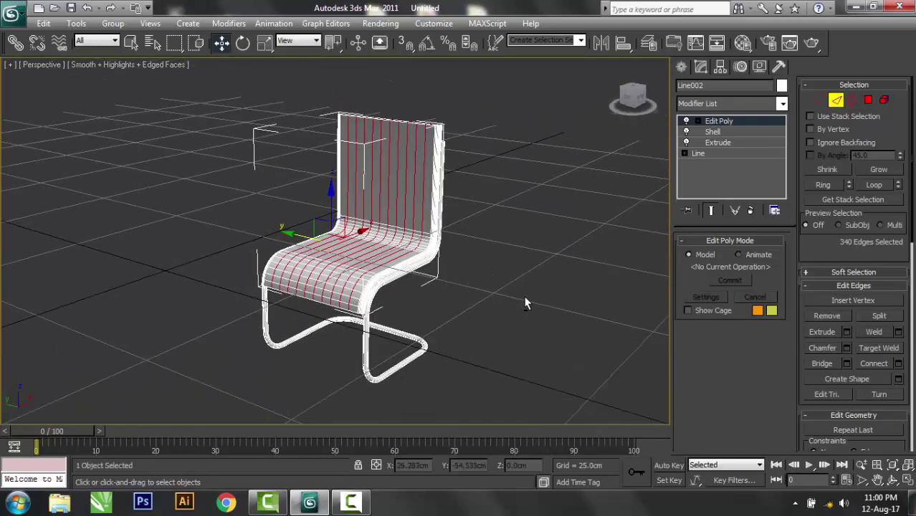
pyautogui.hotkey('alt', 'w')
pyautogui.click(275, 339)
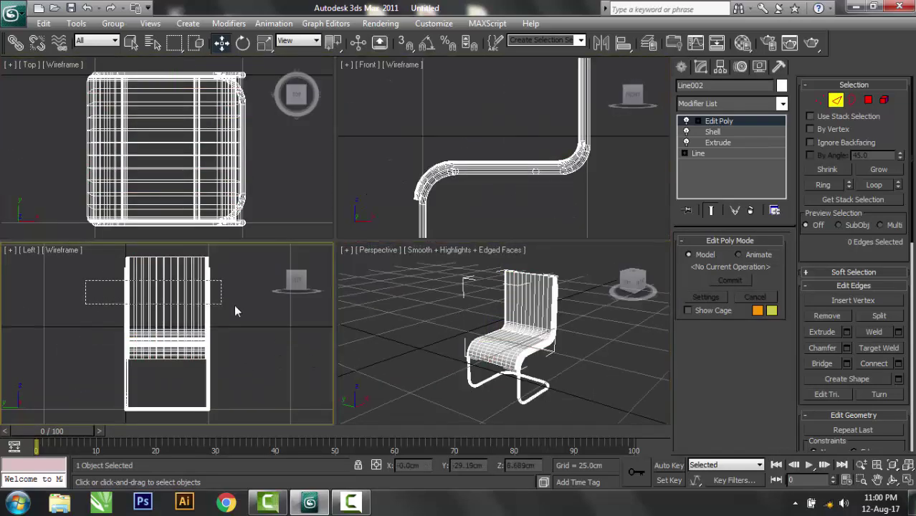
pyautogui.moveTo(234, 311); pyautogui.dragTo(257, 302)
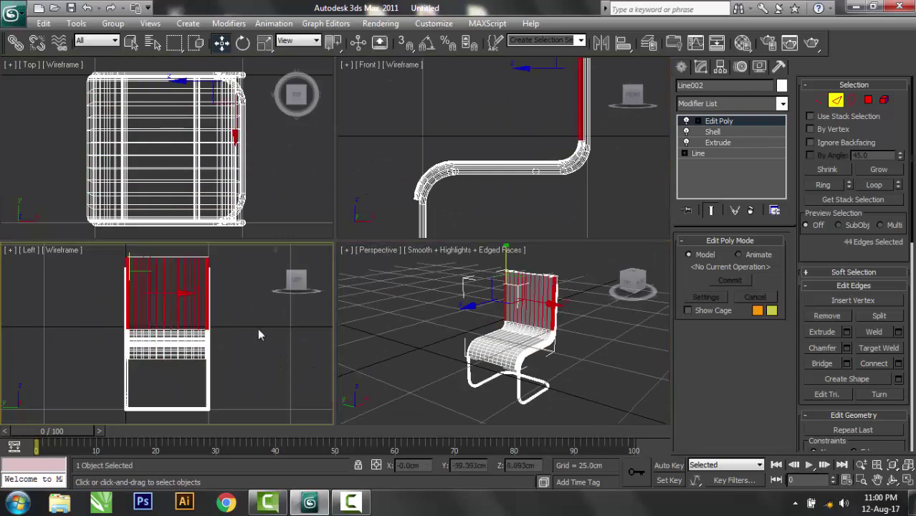
pyautogui.click(899, 363)
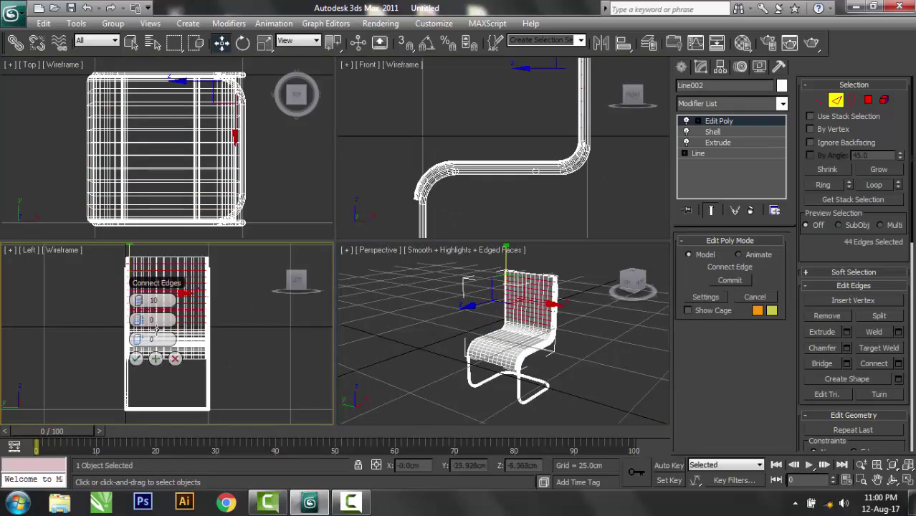
pyautogui.click(137, 358)
# Step: Connect the edges across the middle of the seat with 10 segments and switch to Vertex level
pyautogui.click(594, 367)
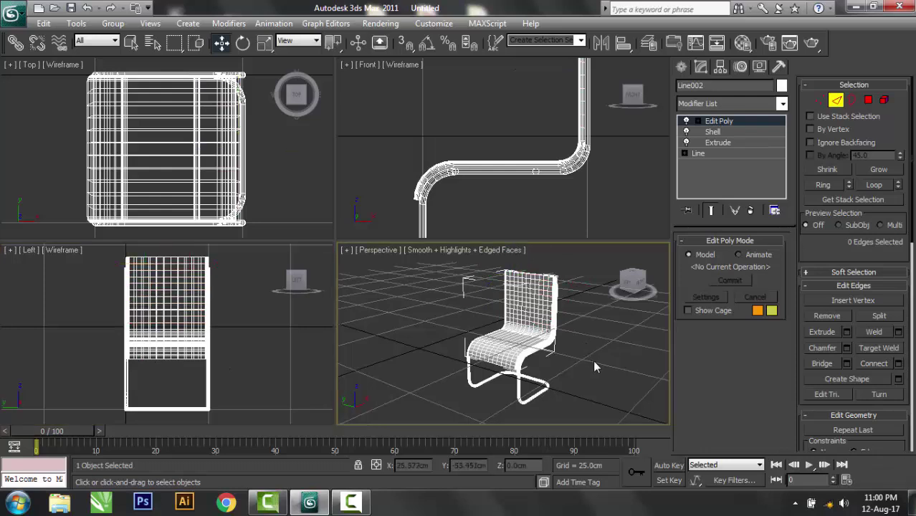
pyautogui.scroll(-2, 242, 151)
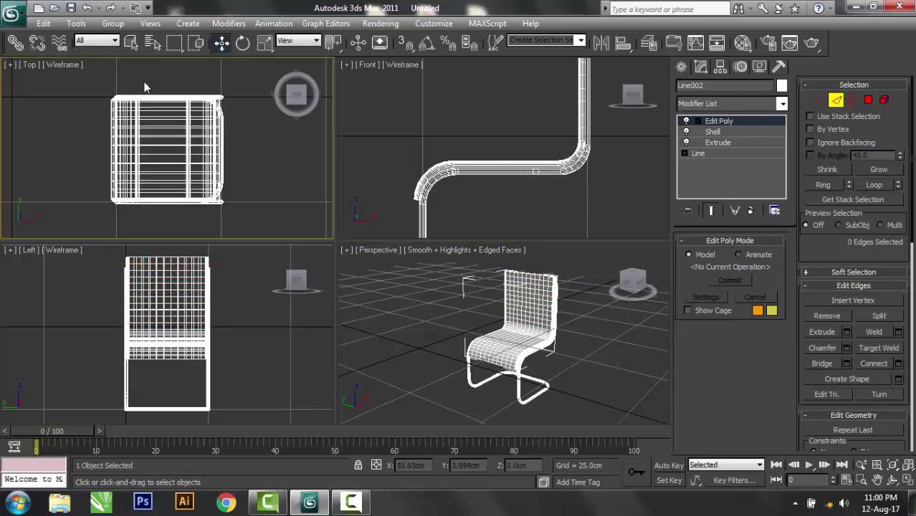
pyautogui.moveTo(148, 85); pyautogui.dragTo(172, 212)
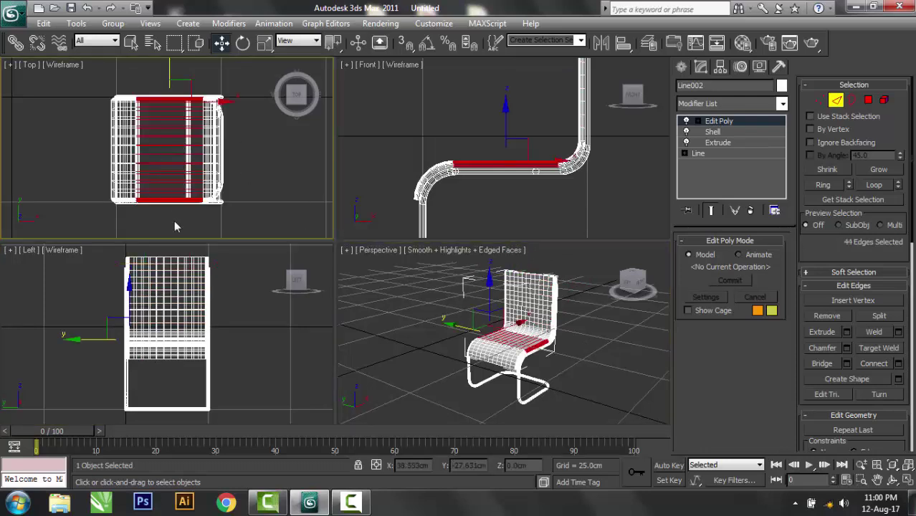
pyautogui.click(898, 364)
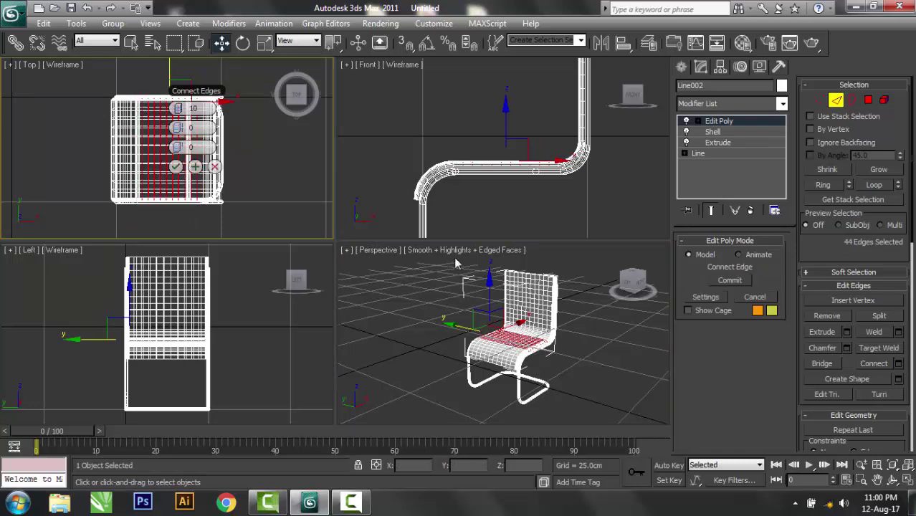
pyautogui.click(176, 167)
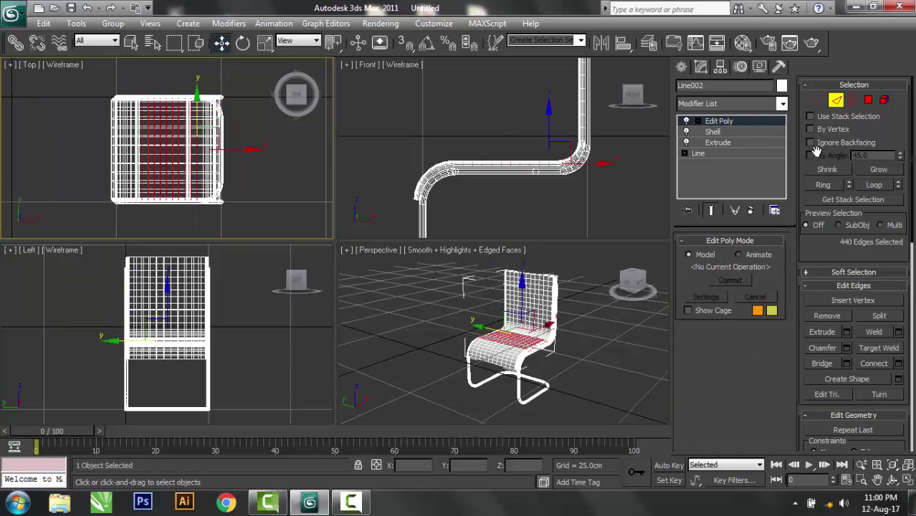
pyautogui.click(818, 101)
# Step: Box-select the 306 seat vertices in the Top view with Ignore Backfacing on
pyautogui.click(571, 368)
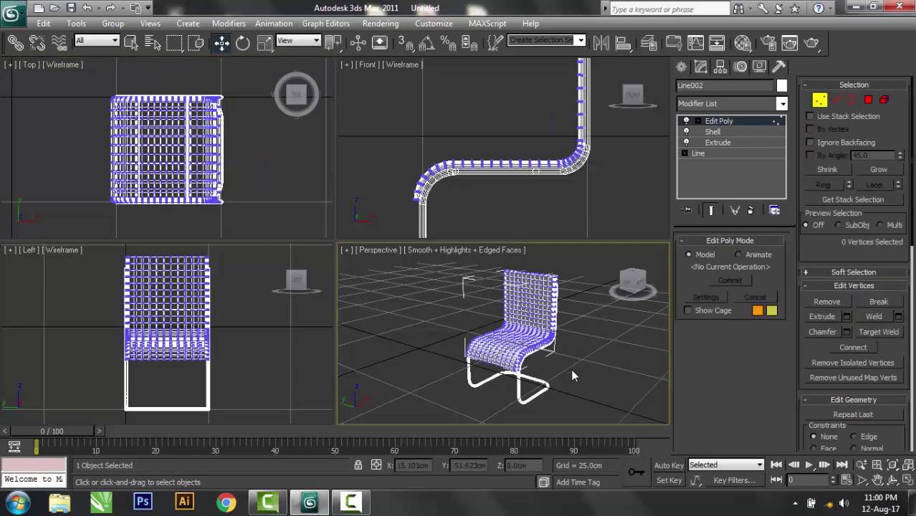
pyautogui.moveTo(138, 81); pyautogui.dragTo(191, 210)
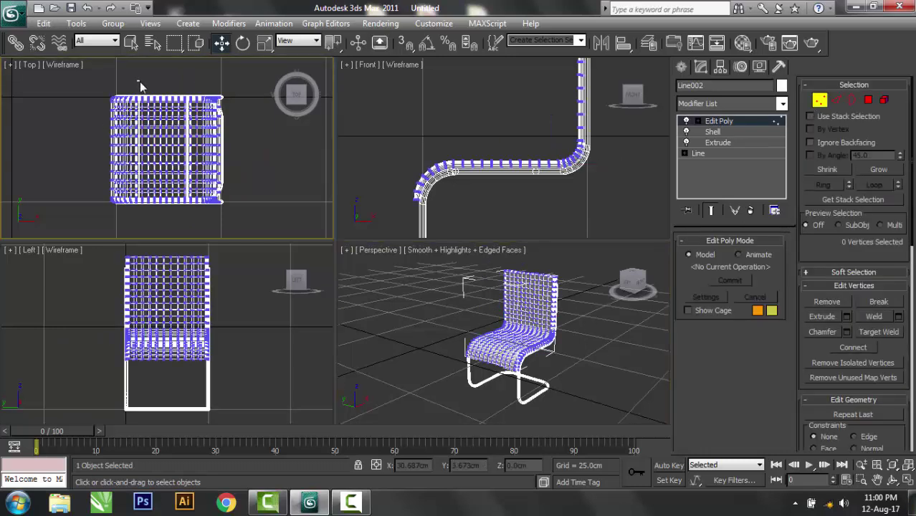
pyautogui.moveTo(193, 215); pyautogui.dragTo(195, 215)
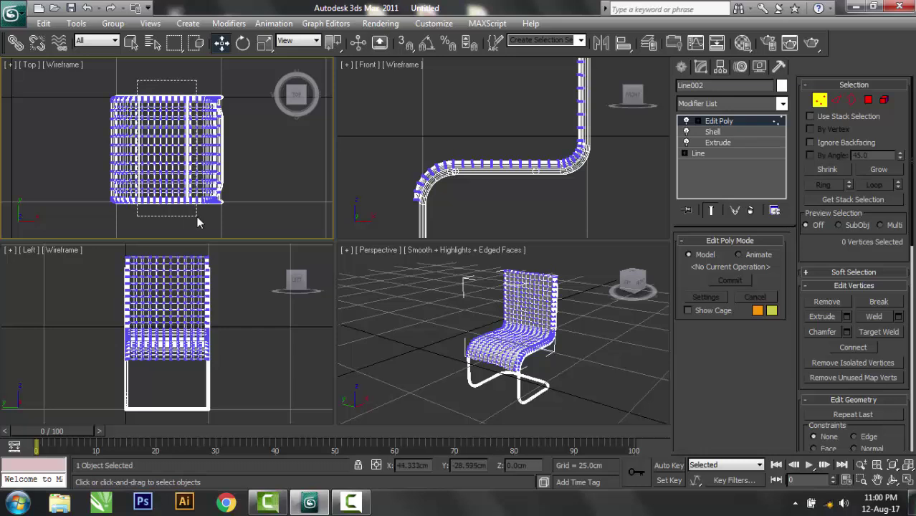
pyautogui.click(199, 220)
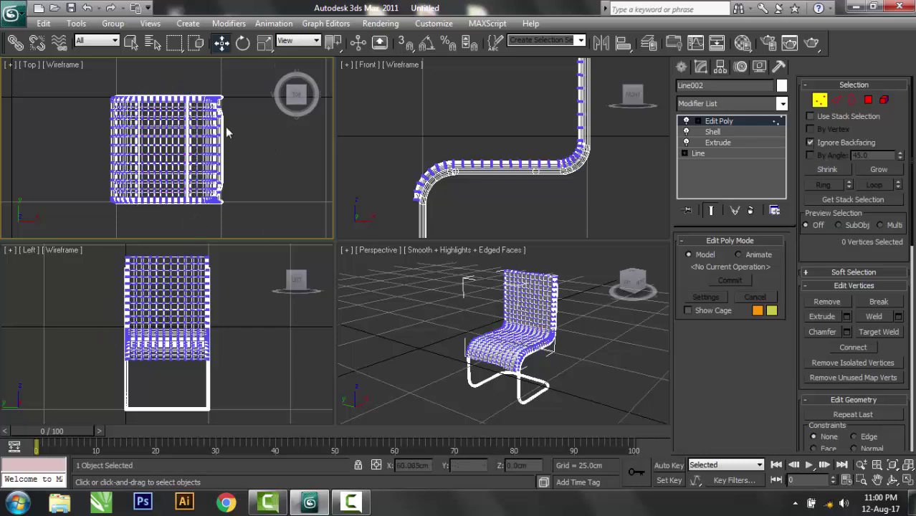
pyautogui.moveTo(137, 88); pyautogui.dragTo(194, 213)
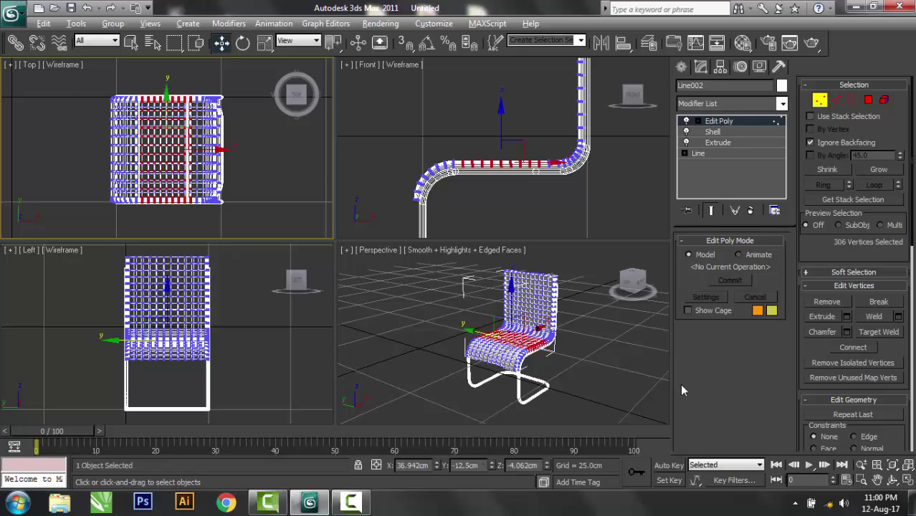
pyautogui.hotkey('alt', 'w')
pyautogui.keyDown('alt'); pyautogui.moveTo(508, 360); pyautogui.dragTo(435, 333, button='middle'); pyautogui.keyUp('alt')
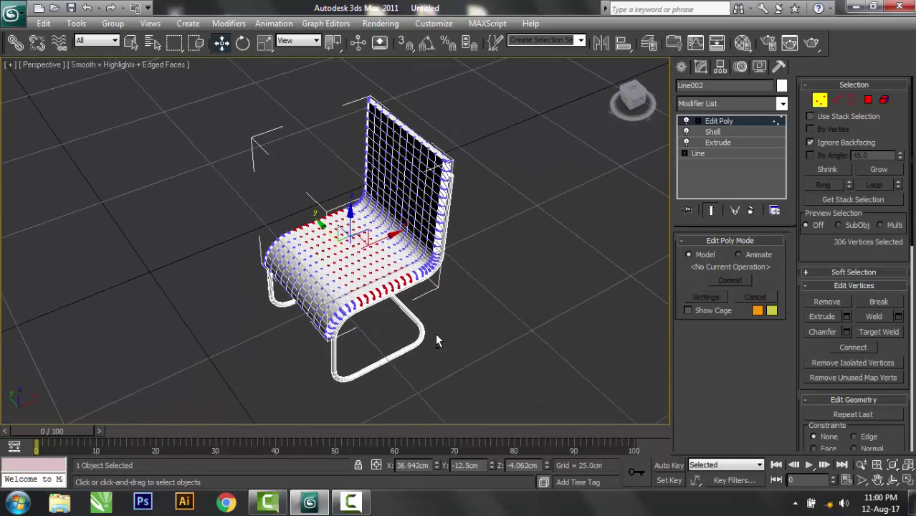
pyautogui.click(739, 103)
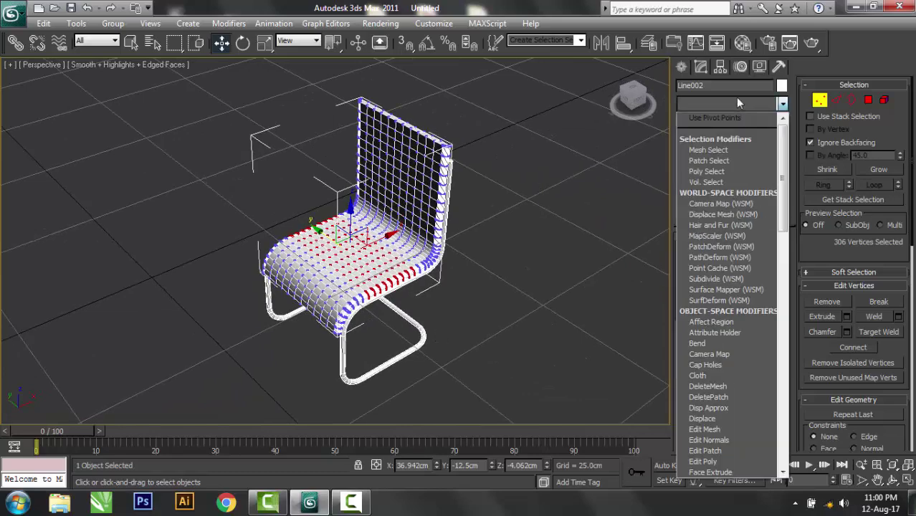
# Step: Add an FFD 4x4x4 modifier to the shell and enter Control Points level
pyautogui.press('f')
pyautogui.press('f')
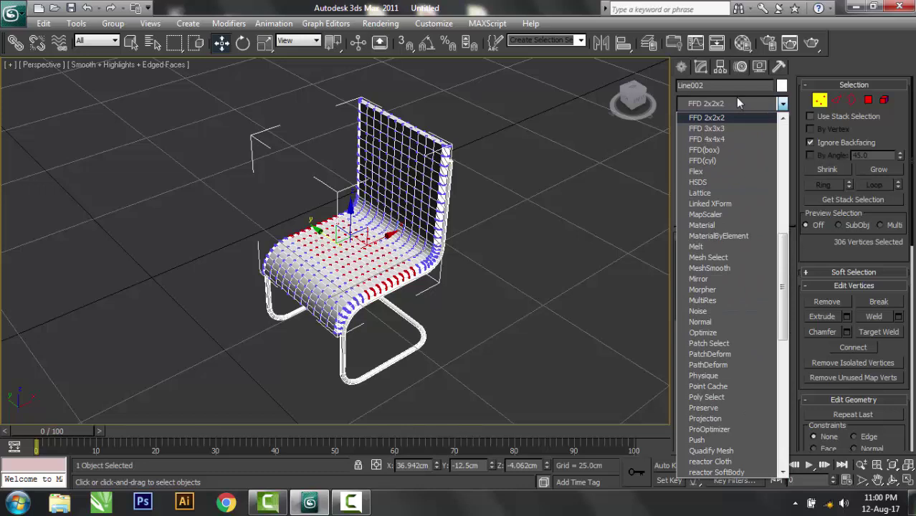
pyautogui.click(726, 139)
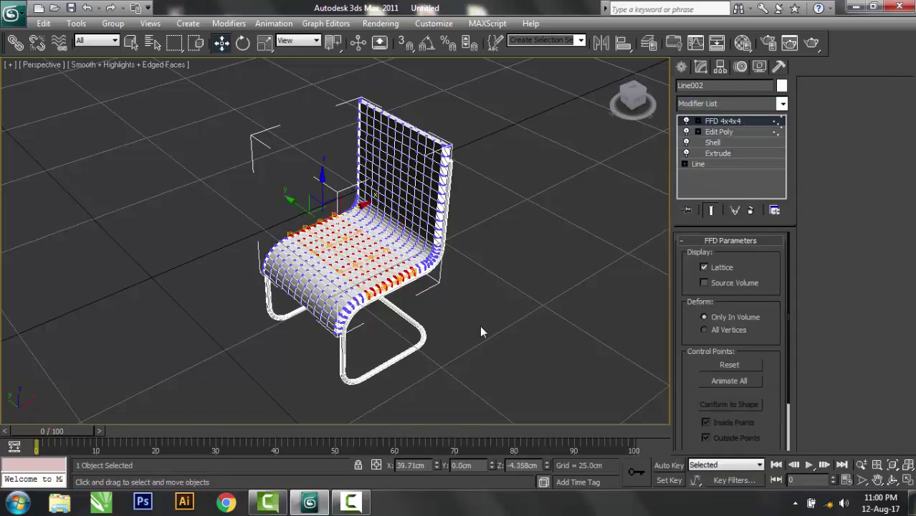
pyautogui.click(543, 289)
pyautogui.moveTo(543, 289)
pyautogui.keyDown('alt'); pyautogui.mouseDown(button='middle')
pyautogui.moveTo(447, 312)
pyautogui.moveTo(353, 232)
pyautogui.mouseUp(button='middle'); pyautogui.keyUp('alt')
pyautogui.click(353, 232)
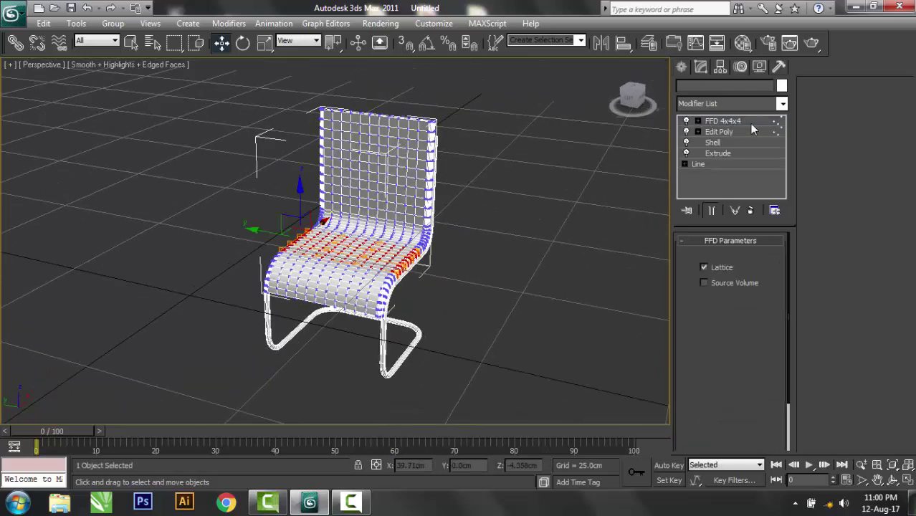
pyautogui.click(717, 122)
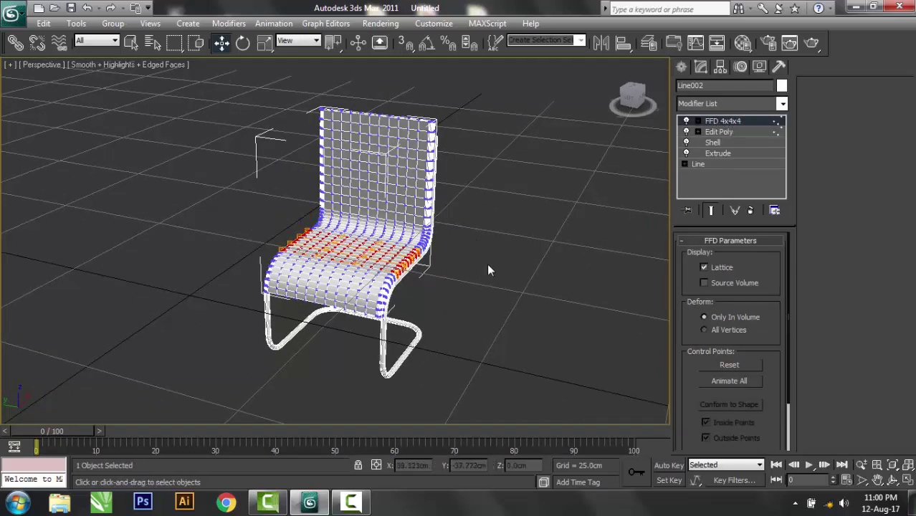
pyautogui.scroll(3, 487, 263)
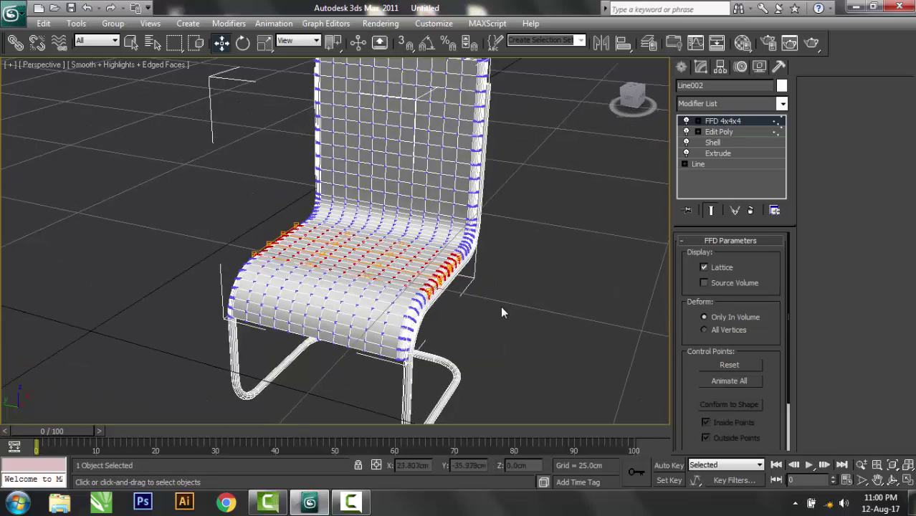
pyautogui.keyDown('alt'); pyautogui.moveTo(501, 308); pyautogui.dragTo(392, 253, button='middle'); pyautogui.keyUp('alt')
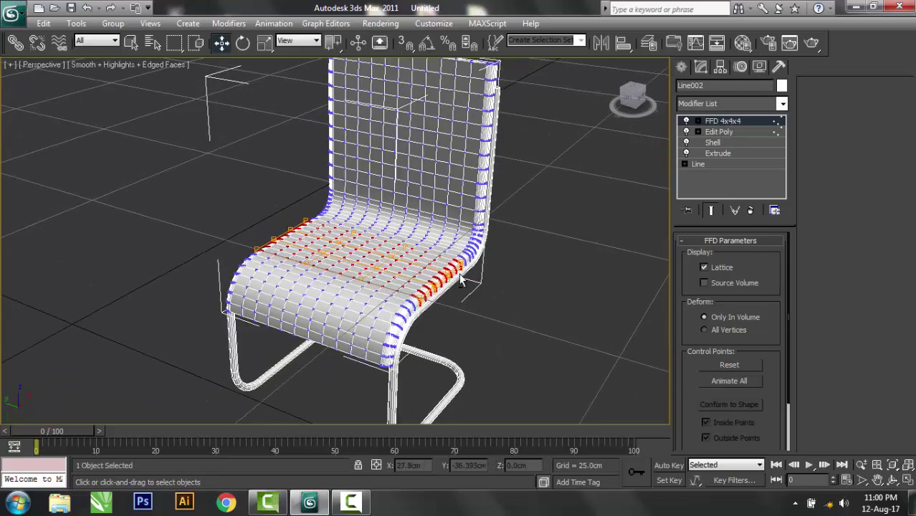
# Step: Raise several seat control points along Z to give the seat a slight dip
pyautogui.click(392, 255)
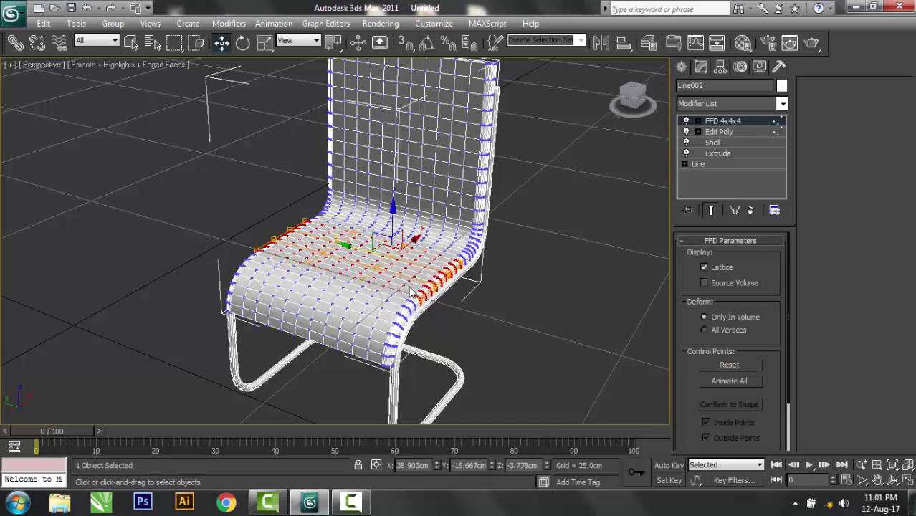
pyautogui.keyDown('alt'); pyautogui.moveTo(411, 293); pyautogui.dragTo(332, 239, button='middle'); pyautogui.keyUp('alt')
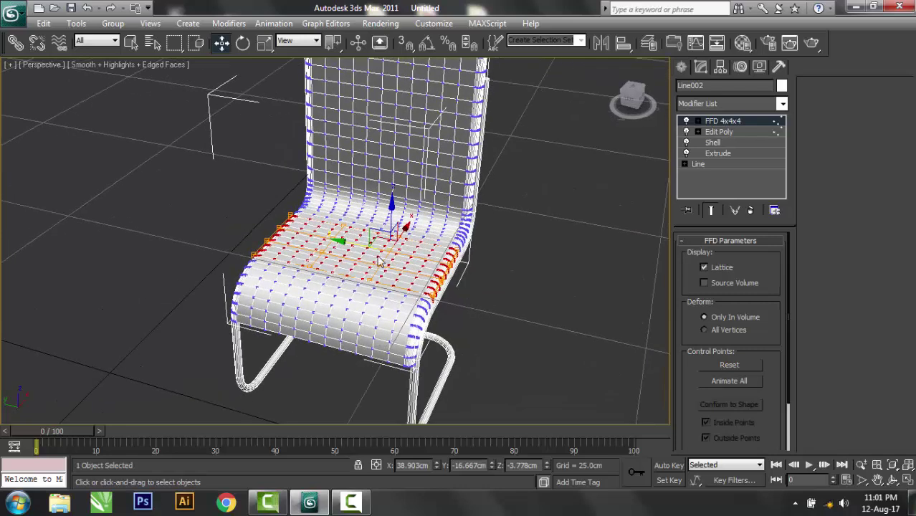
pyautogui.click(331, 237)
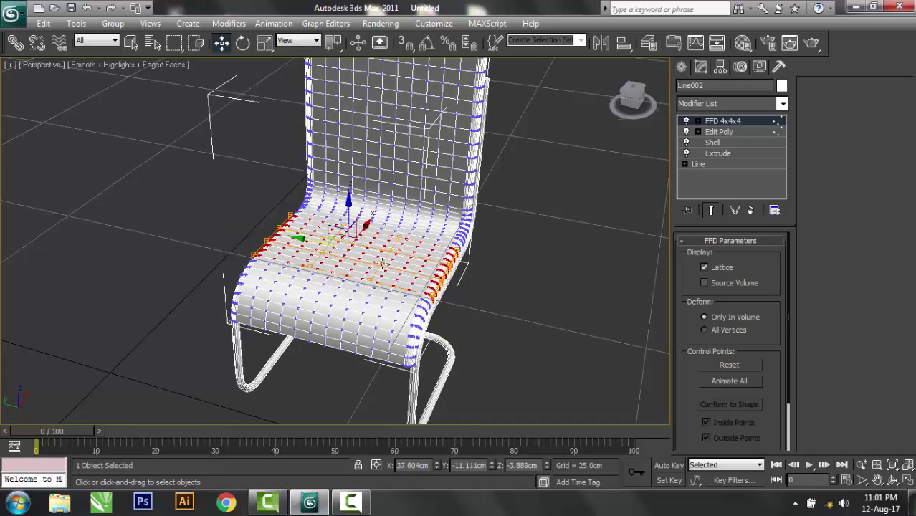
pyautogui.click(357, 229)
pyautogui.moveTo(357, 208); pyautogui.dragTo(356, 195)
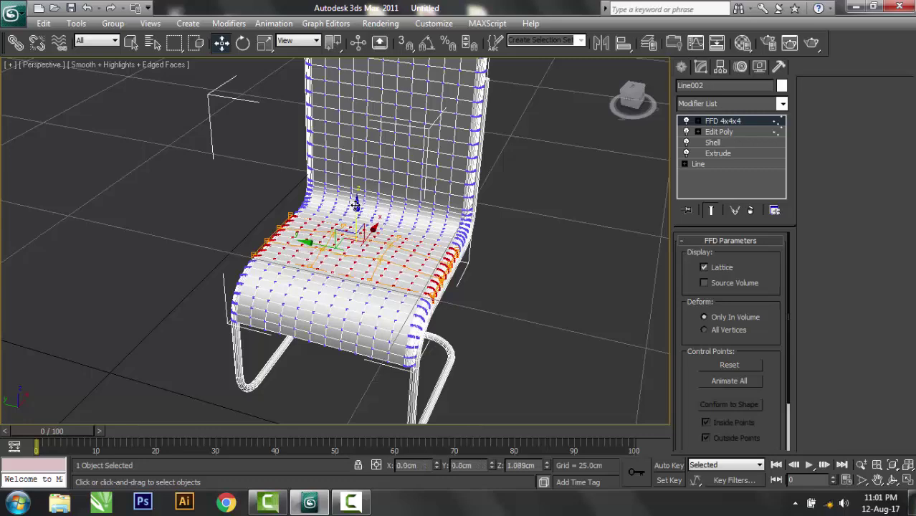
pyautogui.moveTo(391, 283)
pyautogui.keyDown('alt'); pyautogui.mouseDown(button='middle')
pyautogui.moveTo(406, 269)
pyautogui.moveTo(373, 237)
pyautogui.mouseUp(button='middle'); pyautogui.keyUp('alt')
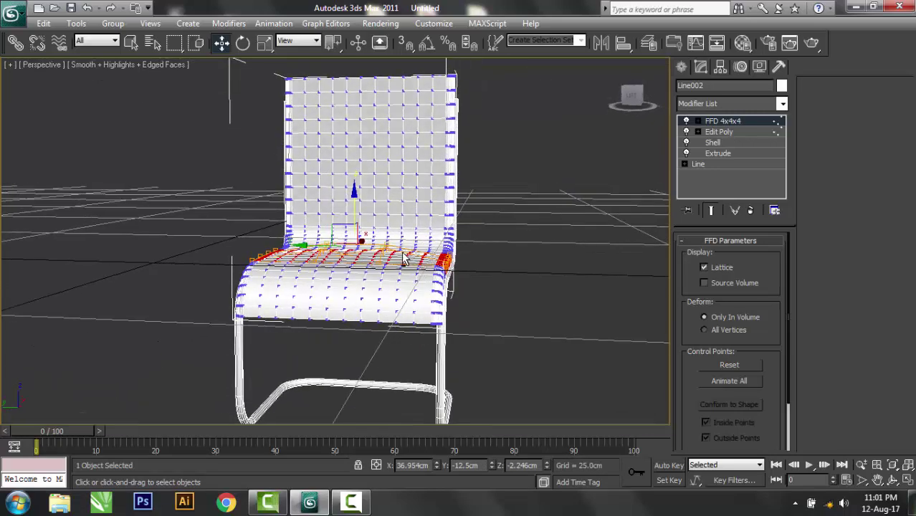
pyautogui.moveTo(354, 203); pyautogui.dragTo(354, 185)
pyautogui.moveTo(499, 262)
pyautogui.keyDown('alt'); pyautogui.mouseDown(button='middle')
pyautogui.moveTo(471, 308)
pyautogui.moveTo(459, 286)
pyautogui.mouseUp(button='middle'); pyautogui.keyUp('alt')
pyautogui.click(723, 121)
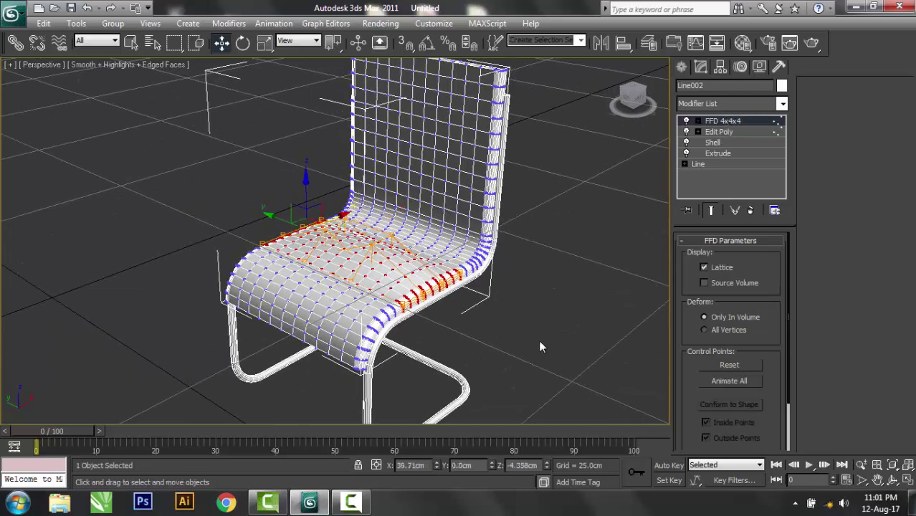
pyautogui.click(540, 342)
pyautogui.keyDown('alt'); pyautogui.moveTo(482, 345); pyautogui.dragTo(396, 260, button='middle'); pyautogui.keyUp('alt')
pyautogui.click(396, 260)
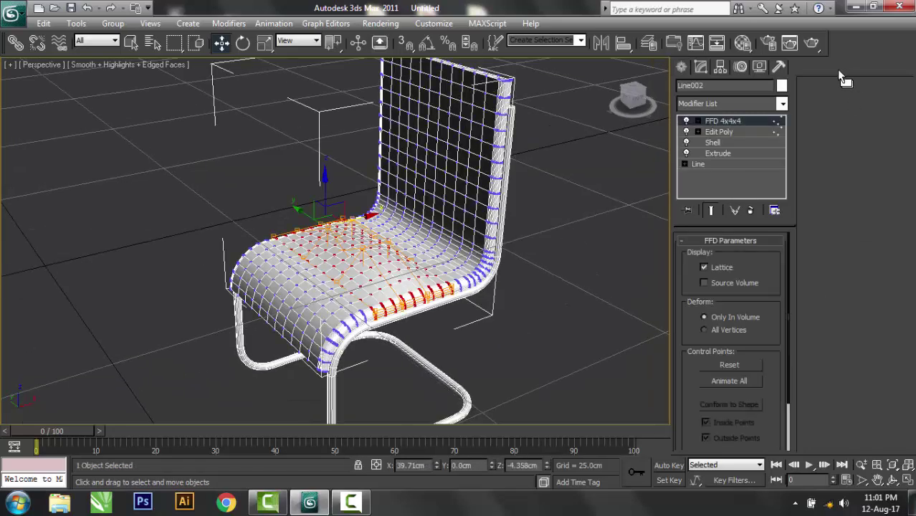
# Step: Add a Smooth modifier with Auto Smooth enabled to the shell
pyautogui.click(733, 102)
pyautogui.write('sm')
pyautogui.press('Return')
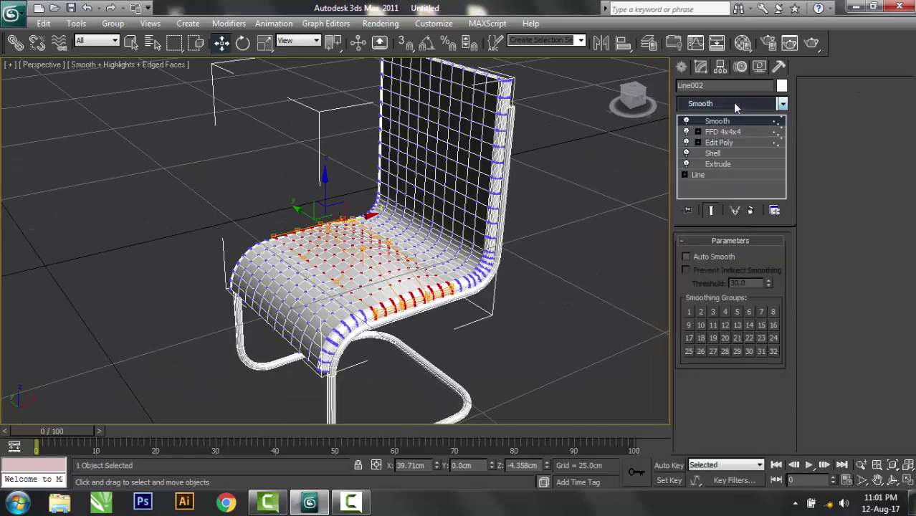
pyautogui.click(685, 254)
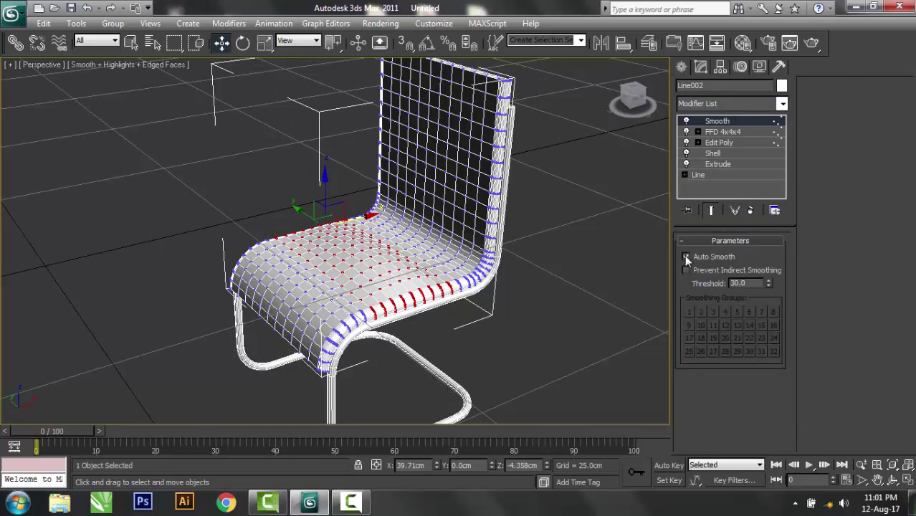
pyautogui.click(524, 337)
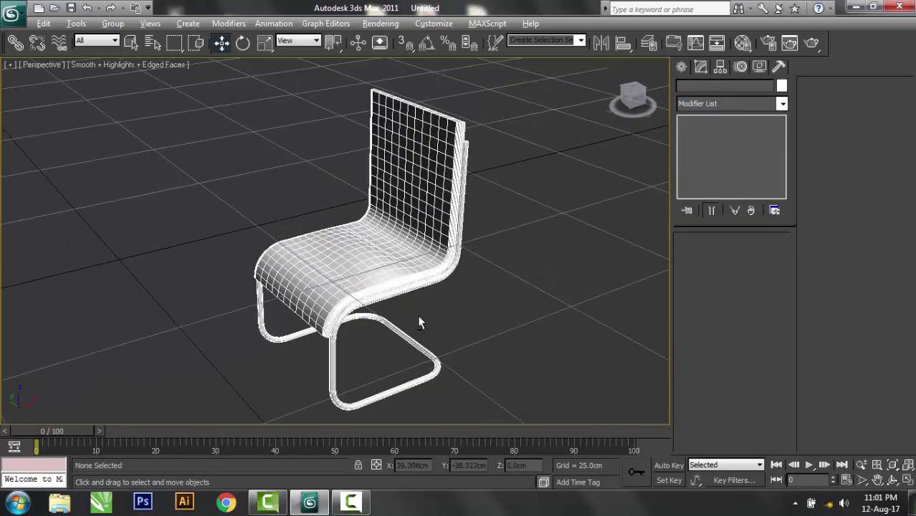
pyautogui.keyDown('alt'); pyautogui.moveTo(417, 315); pyautogui.dragTo(453, 324, button='middle'); pyautogui.keyUp('alt')
# Step: Change the shell's object colour to dark red and render the Perspective view
pyautogui.click(333, 268)
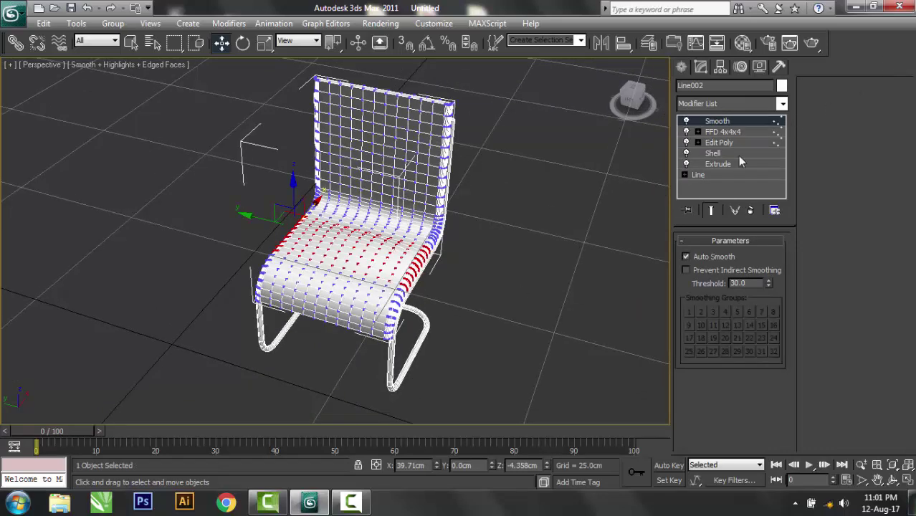
pyautogui.click(783, 86)
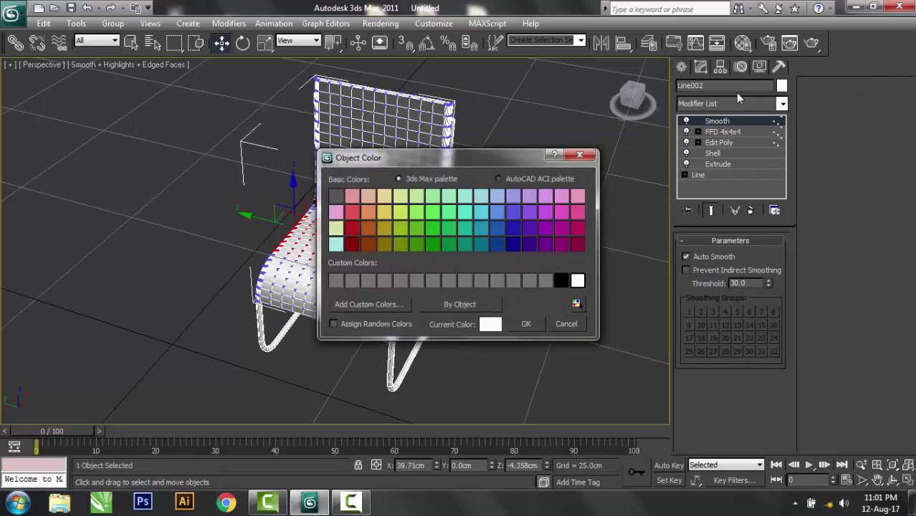
pyautogui.click(352, 227)
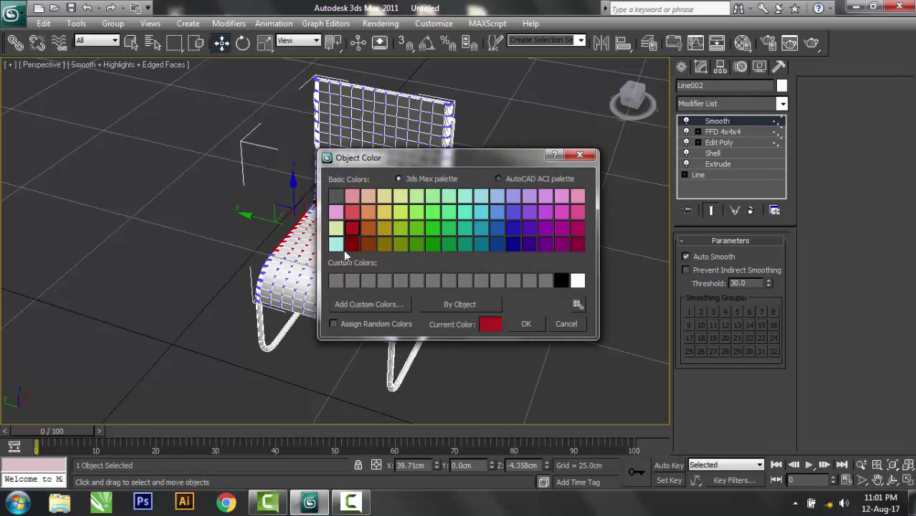
pyautogui.click(527, 324)
pyautogui.click(477, 368)
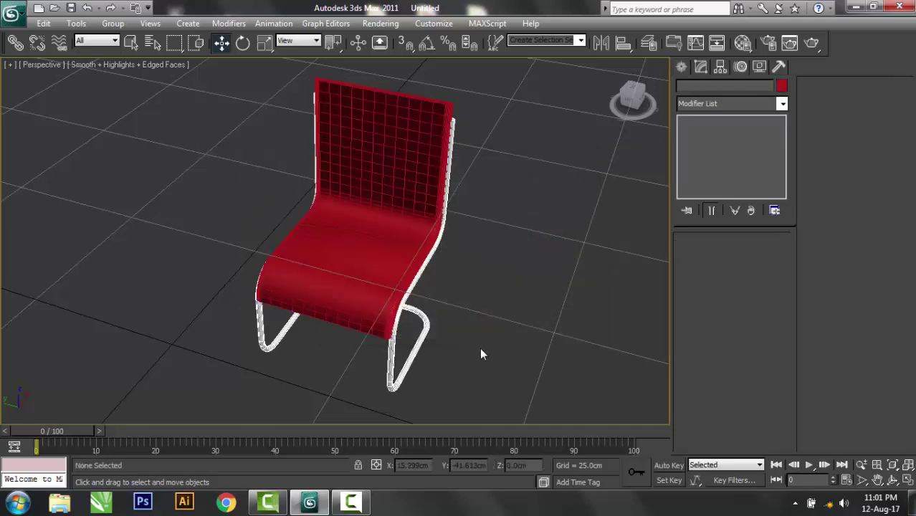
pyautogui.keyDown('alt'); pyautogui.moveTo(480, 347); pyautogui.dragTo(468, 325, button='middle'); pyautogui.keyUp('alt')
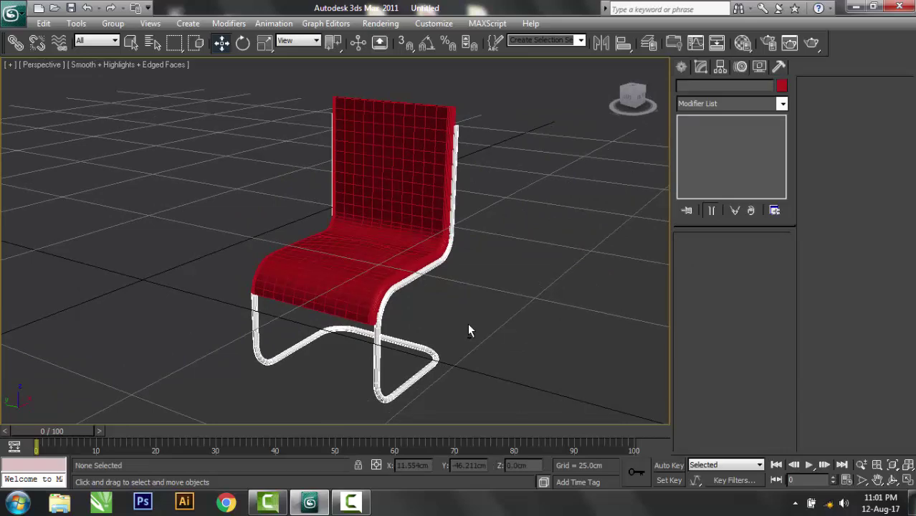
pyautogui.hotkey('shift', 'q')
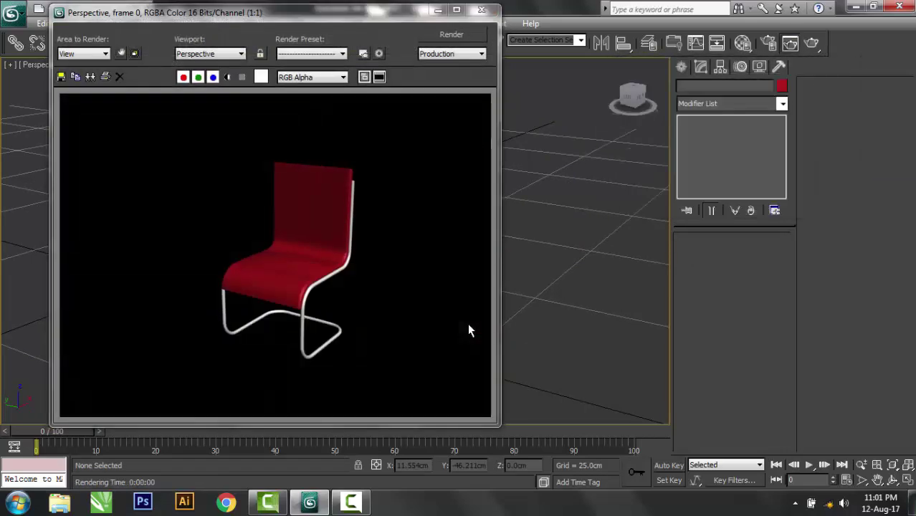
# Step: Close the rendered frame and bring up Save File As with its save-location list
pyautogui.click(481, 10)
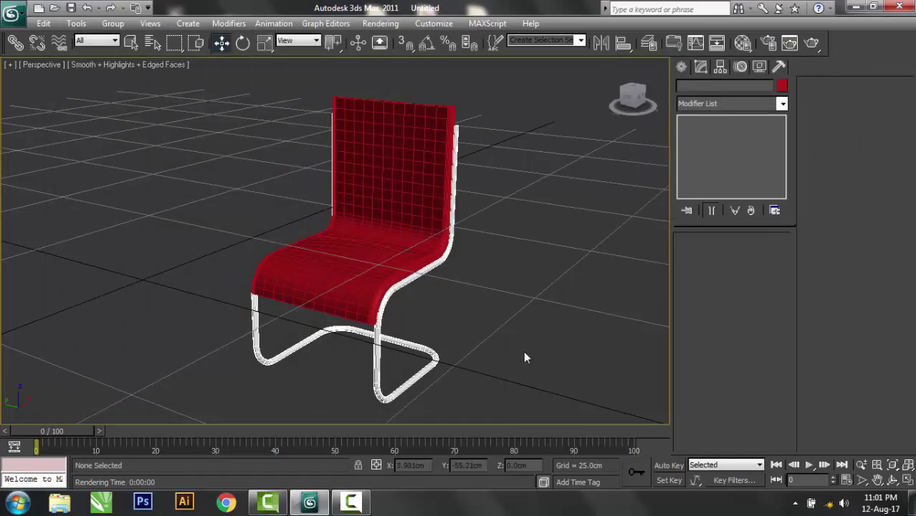
pyautogui.hotkey('ctrl', 's')
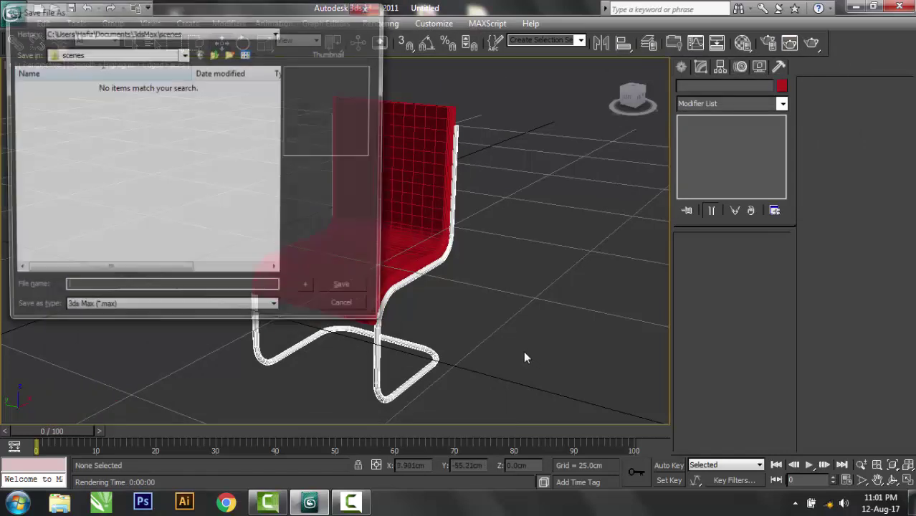
pyautogui.click(119, 54)
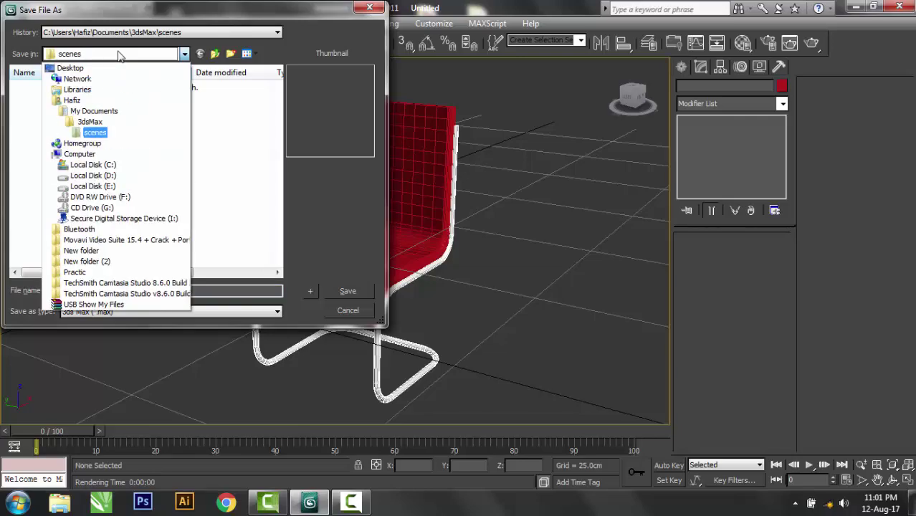